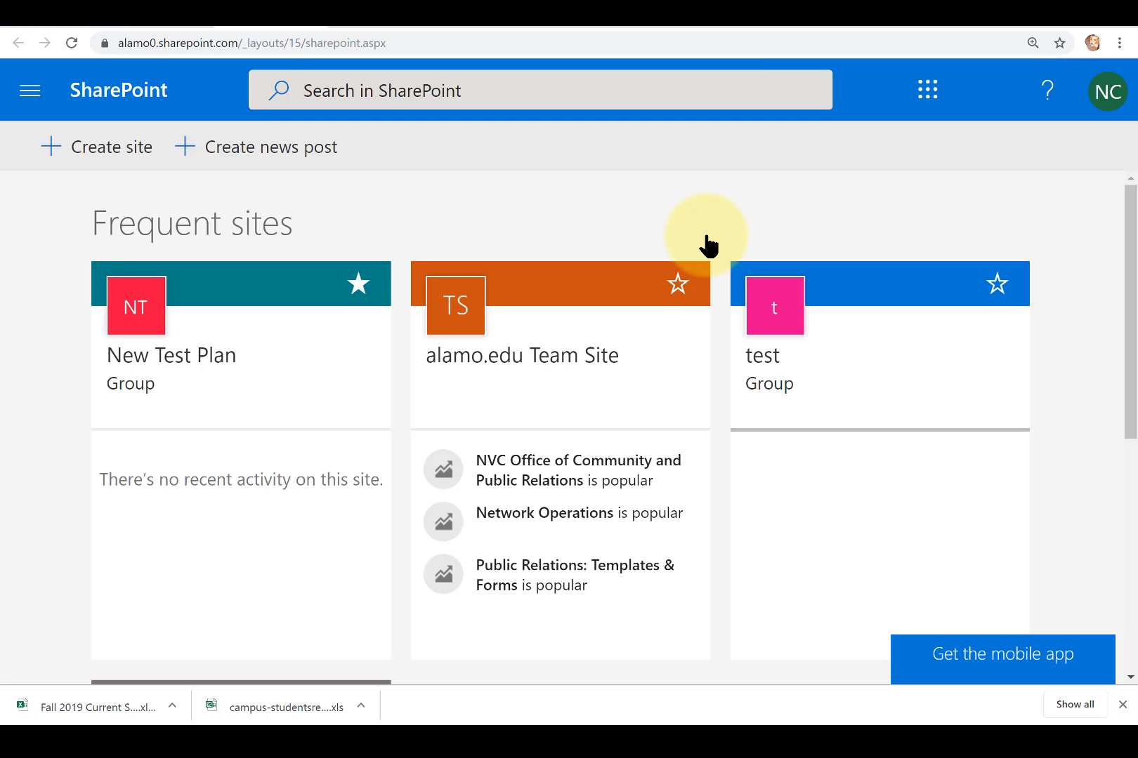
Start creating a new team site and name it 13oct.
left_click(114, 165)
left_click_drag(1125, 457, 1094, 332)
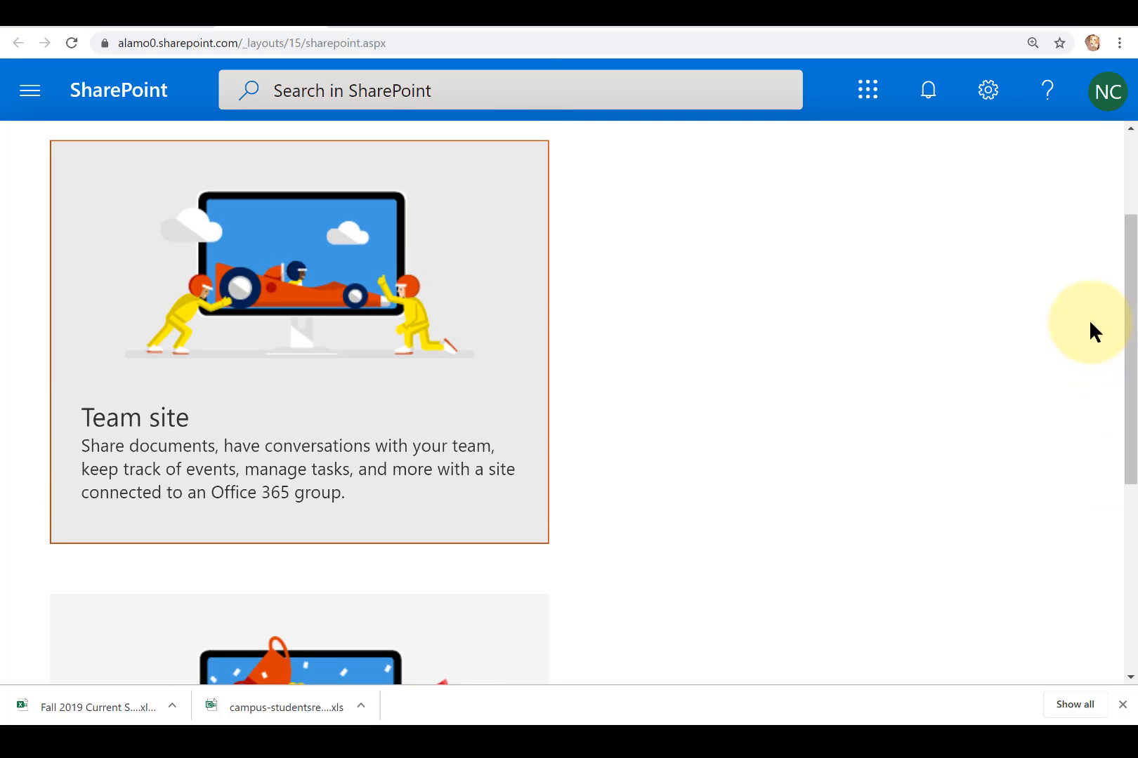
left_click(311, 372)
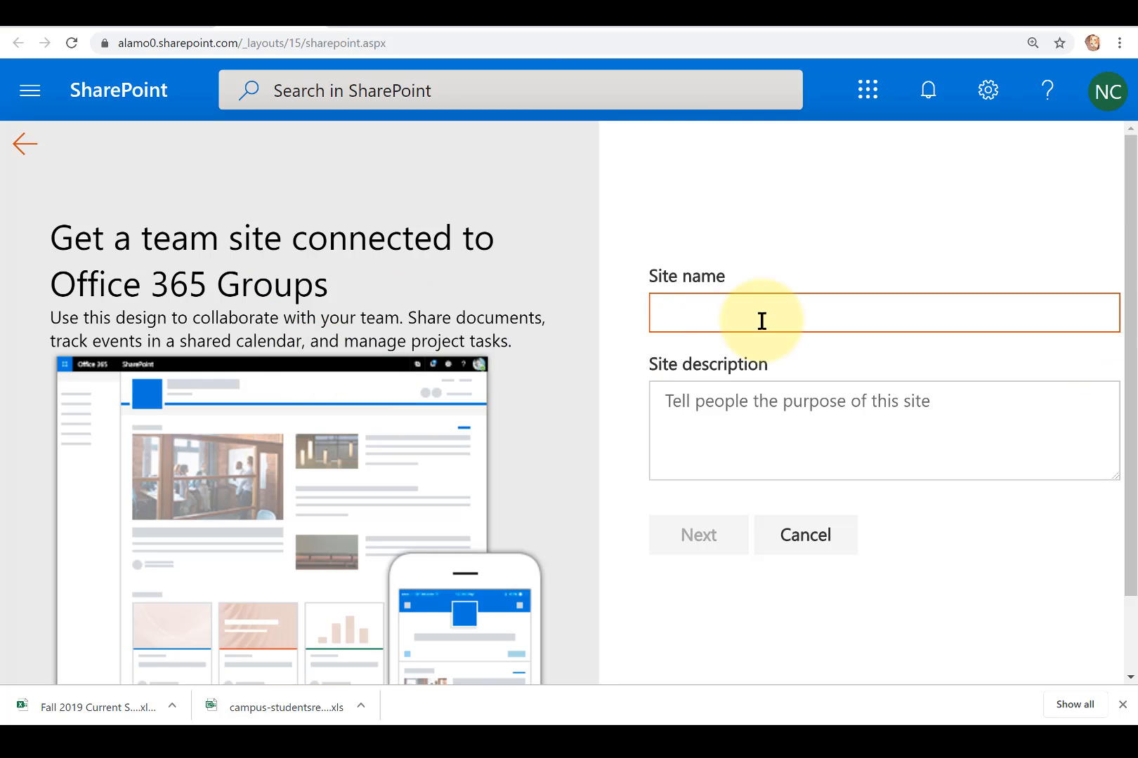
type("13oct")
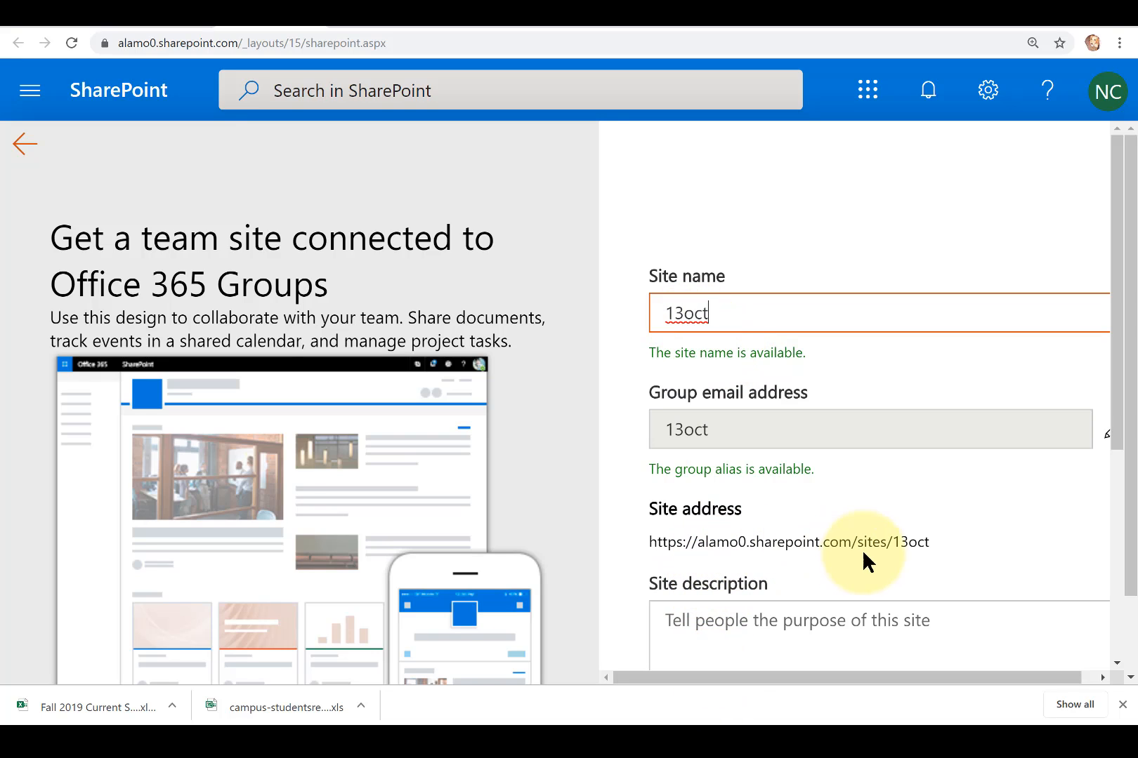
Set the new site's privacy to Public and finish creating it without adding any members.
scroll(1097, 442, "down", 5)
left_click(1094, 421)
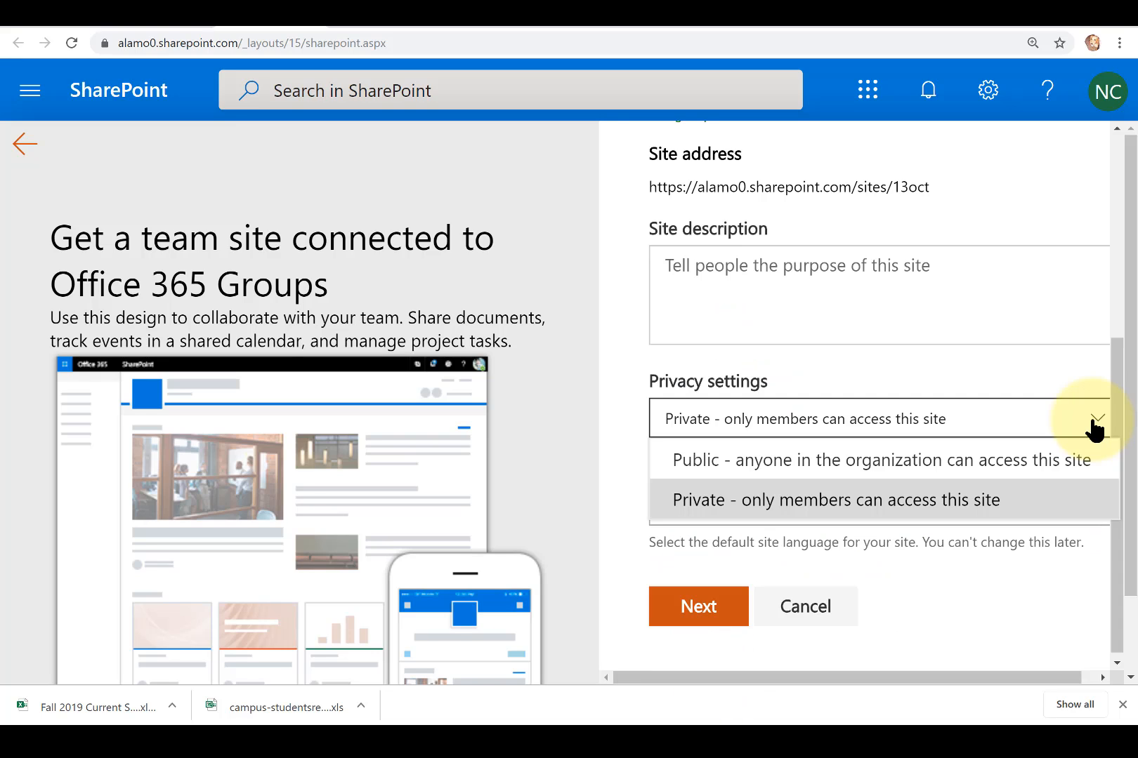
left_click(1017, 463)
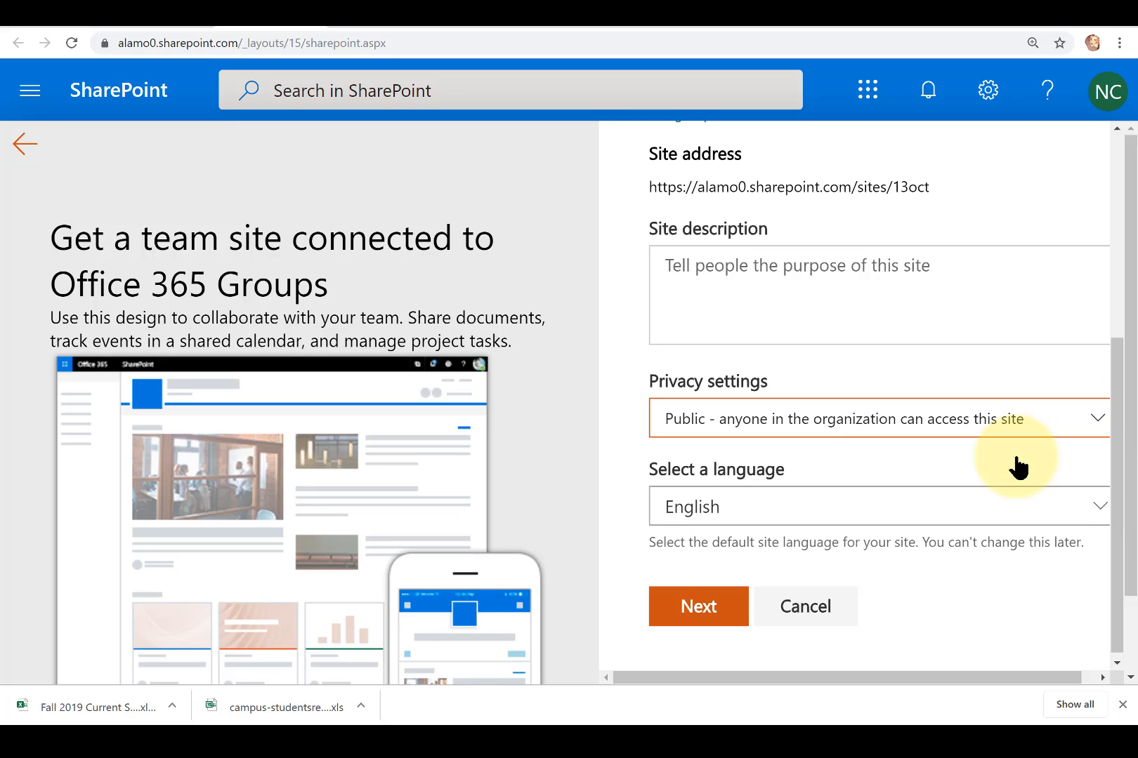
left_click(719, 608)
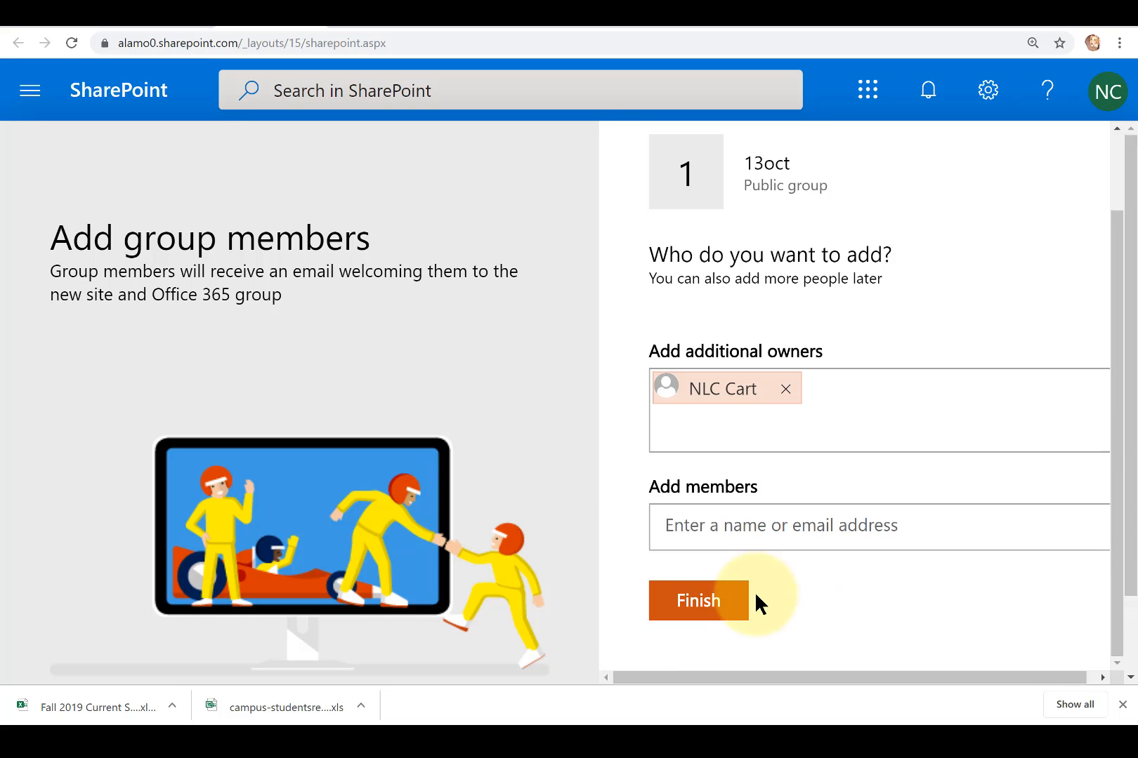
left_click(720, 603)
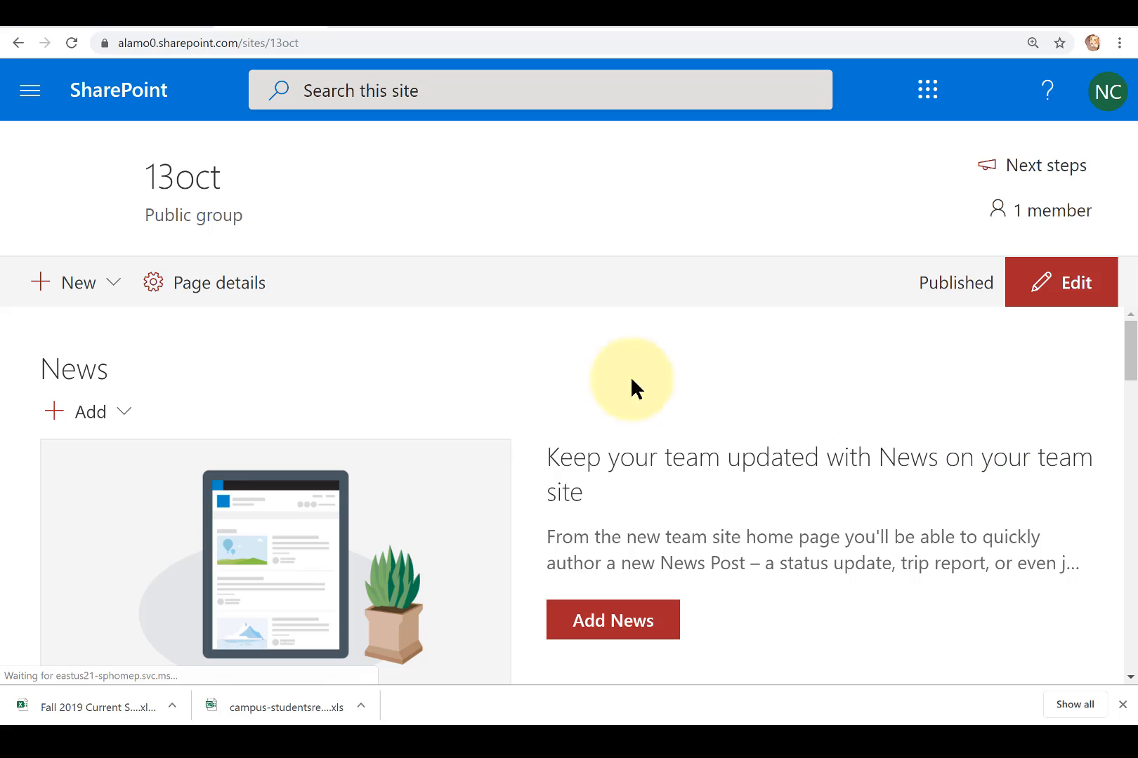
Add a Calendar app named 13octcalendar to the site.
left_click(69, 301)
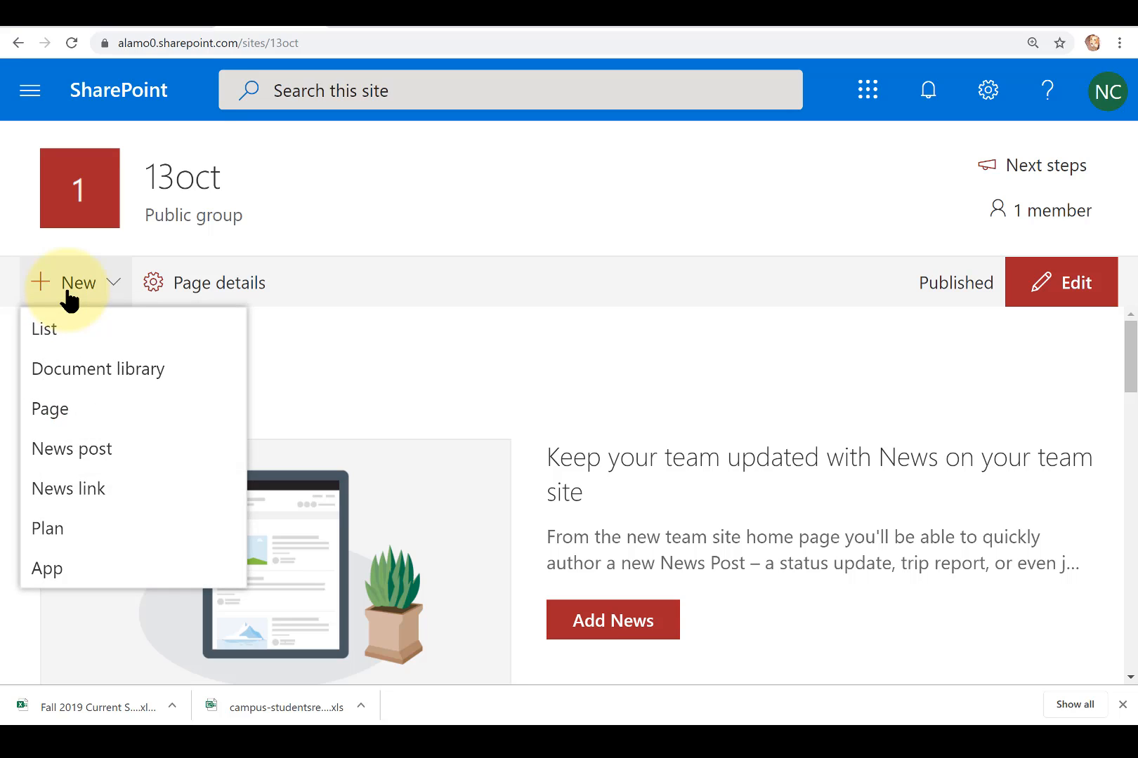
left_click(46, 568)
left_click_drag(1129, 330, 1117, 492)
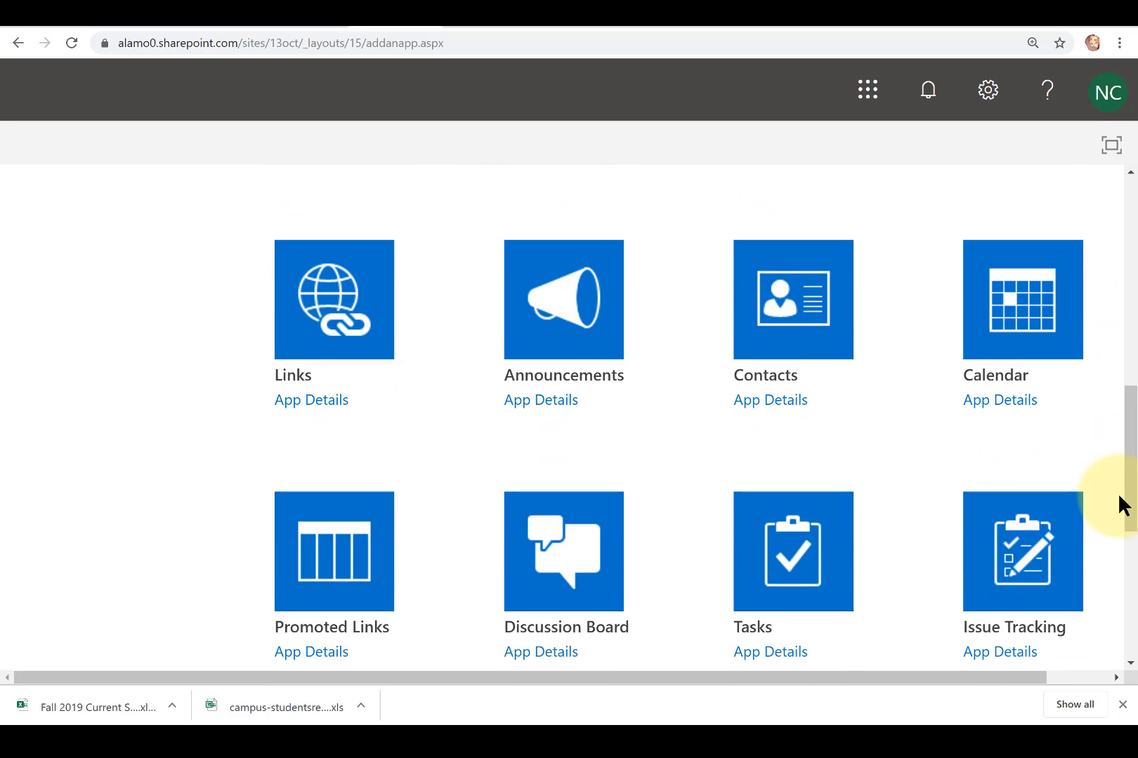
left_click(1050, 331)
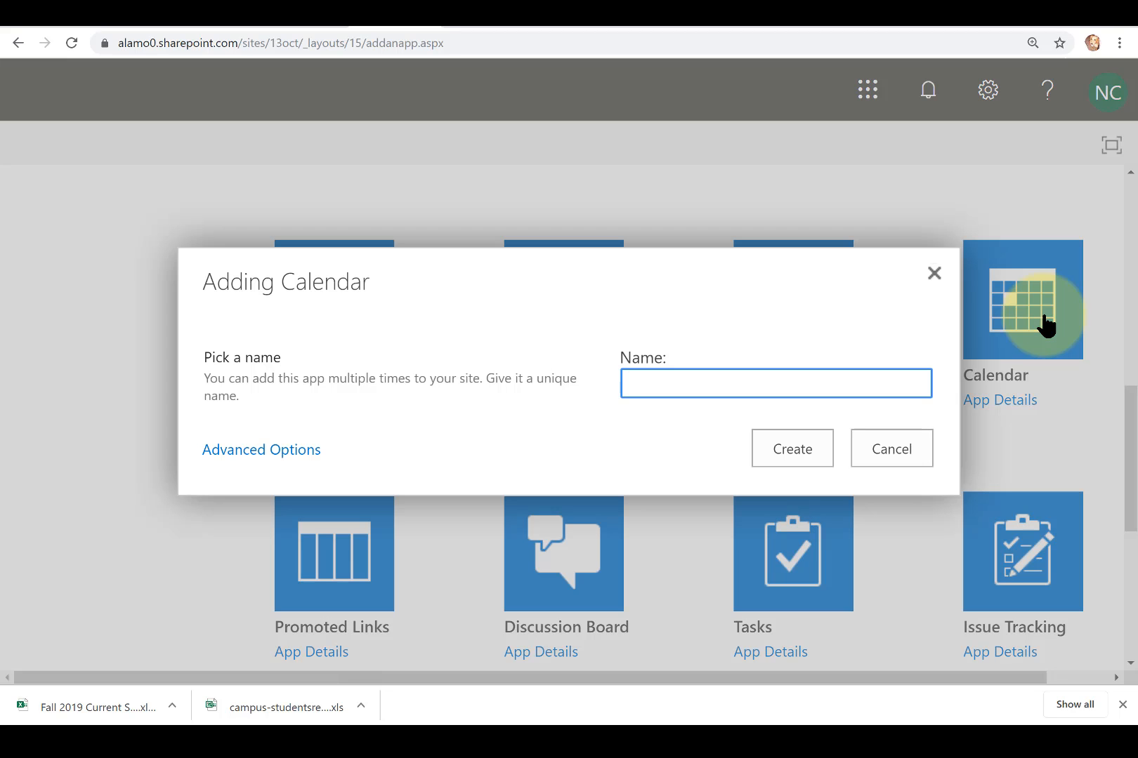
type("13")
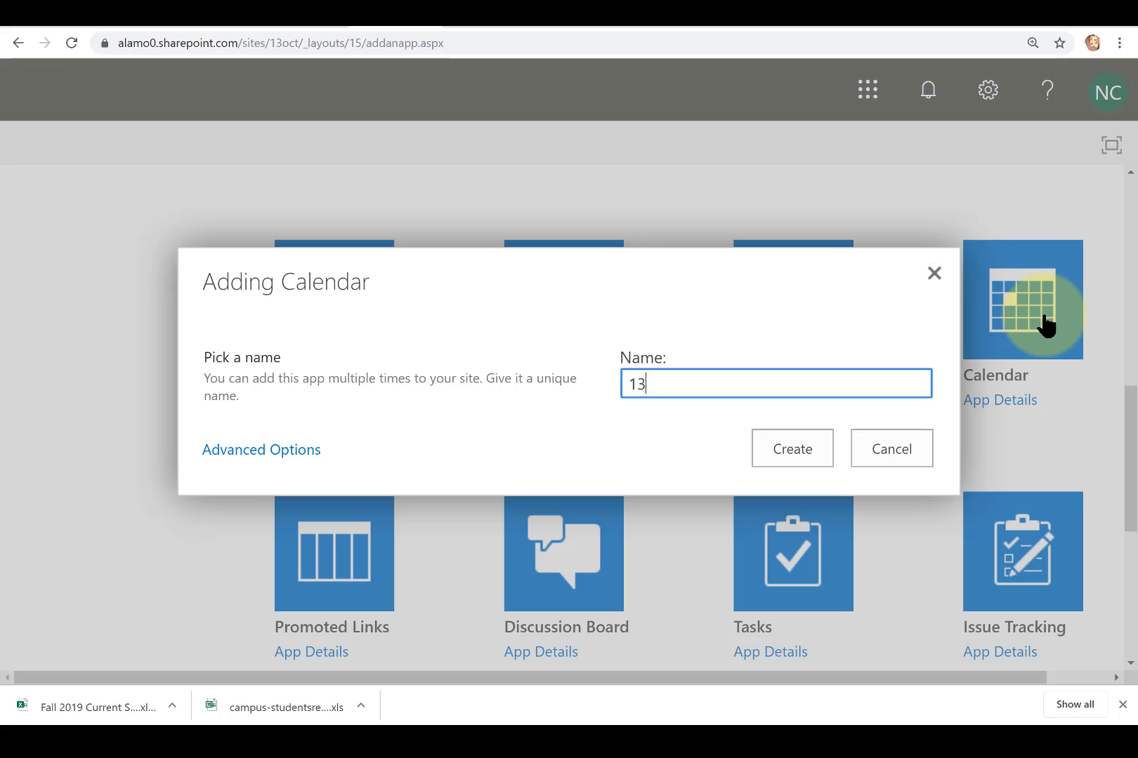
type("octcalendar")
left_click(800, 448)
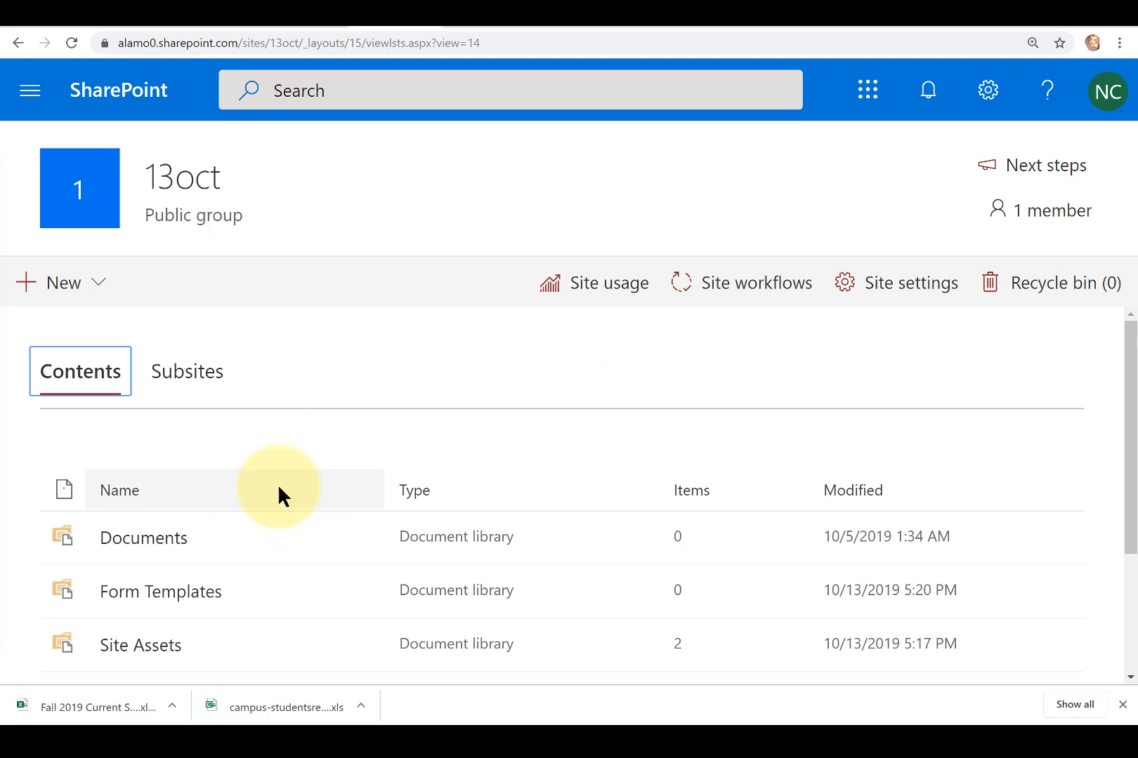
Open 13octcalendar and add an event called "title" on October 16 from 6:00 pm to 7:00 pm.
left_click_drag(1124, 448, 1122, 563)
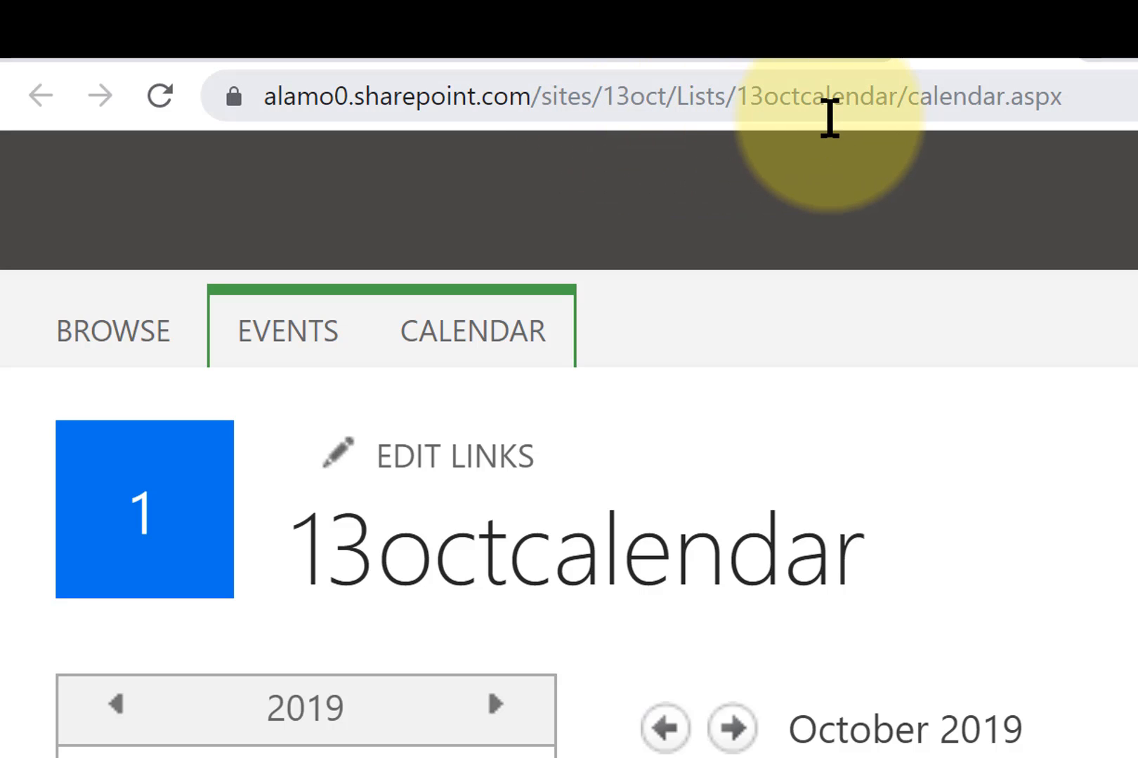
scroll(569, 562, "down", 4)
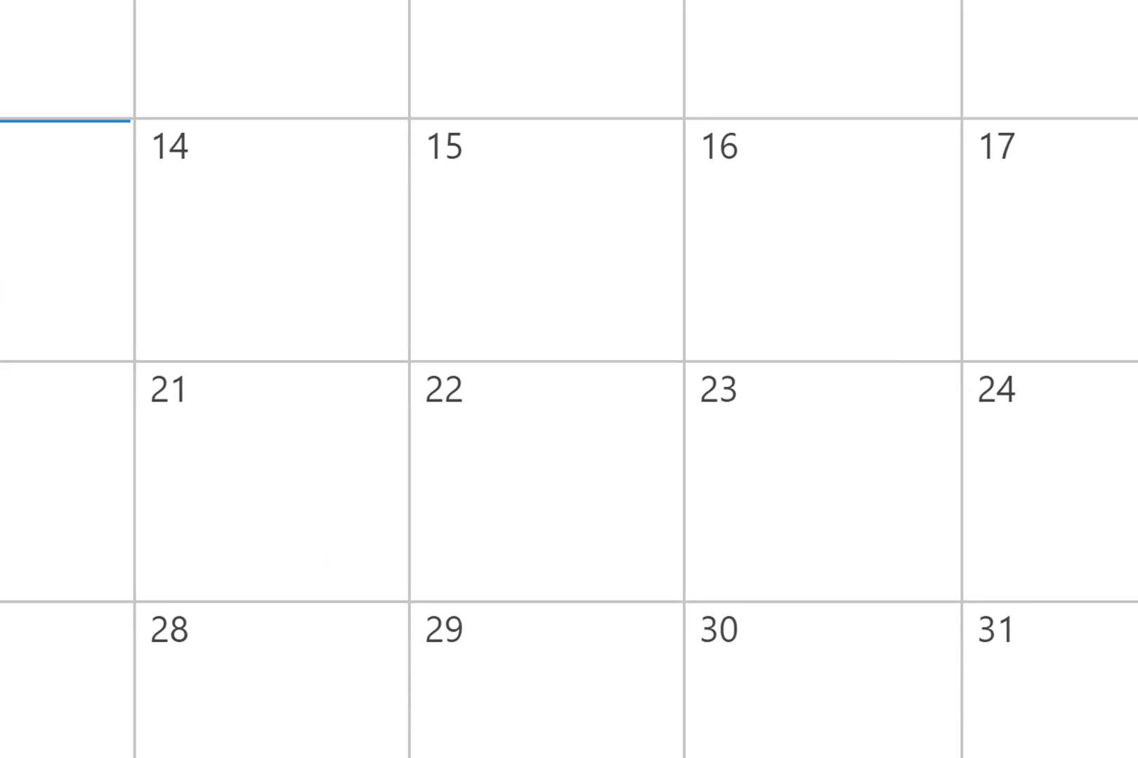
scroll(569, 337, "up", 3)
mouse_move(474, 267)
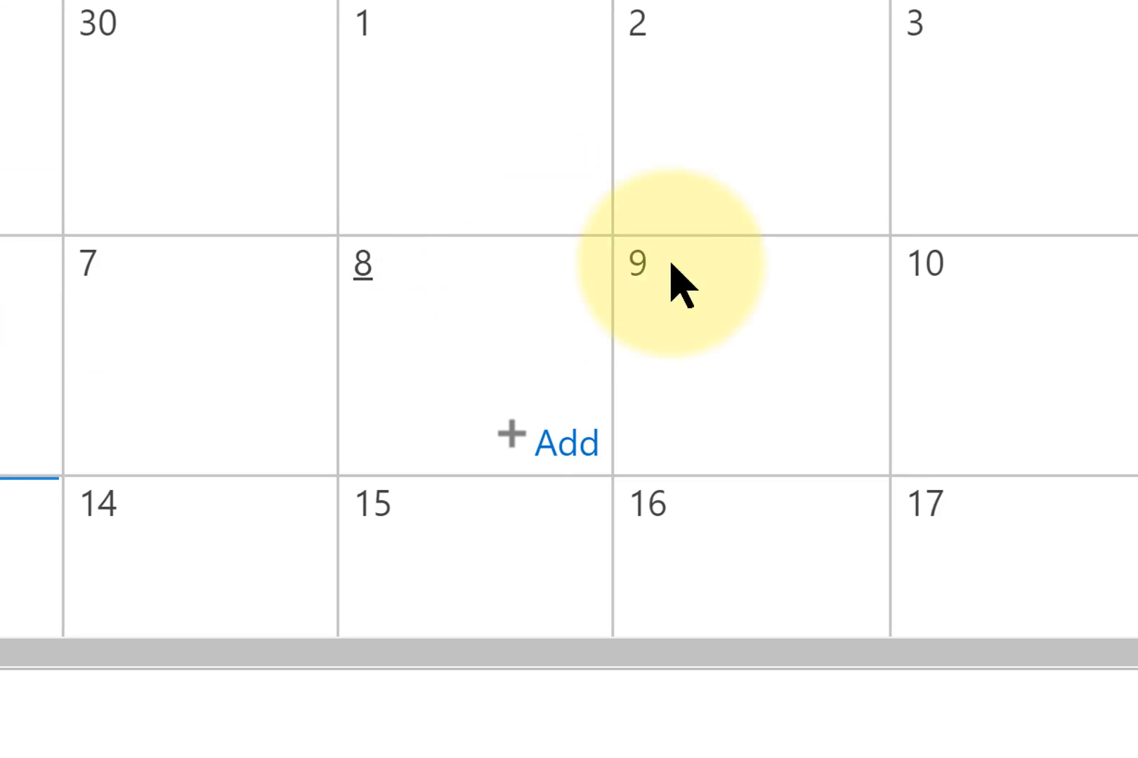
scroll(685, 235, "down", 3)
mouse_move(681, 235)
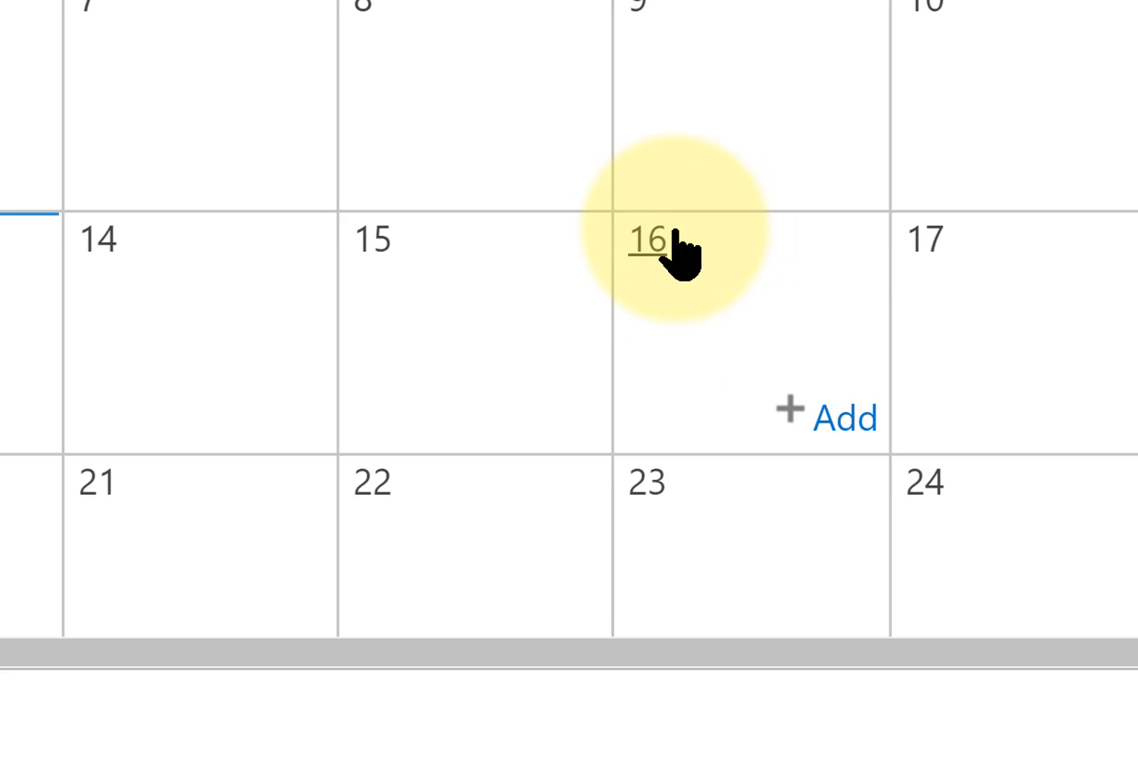
left_click(832, 474)
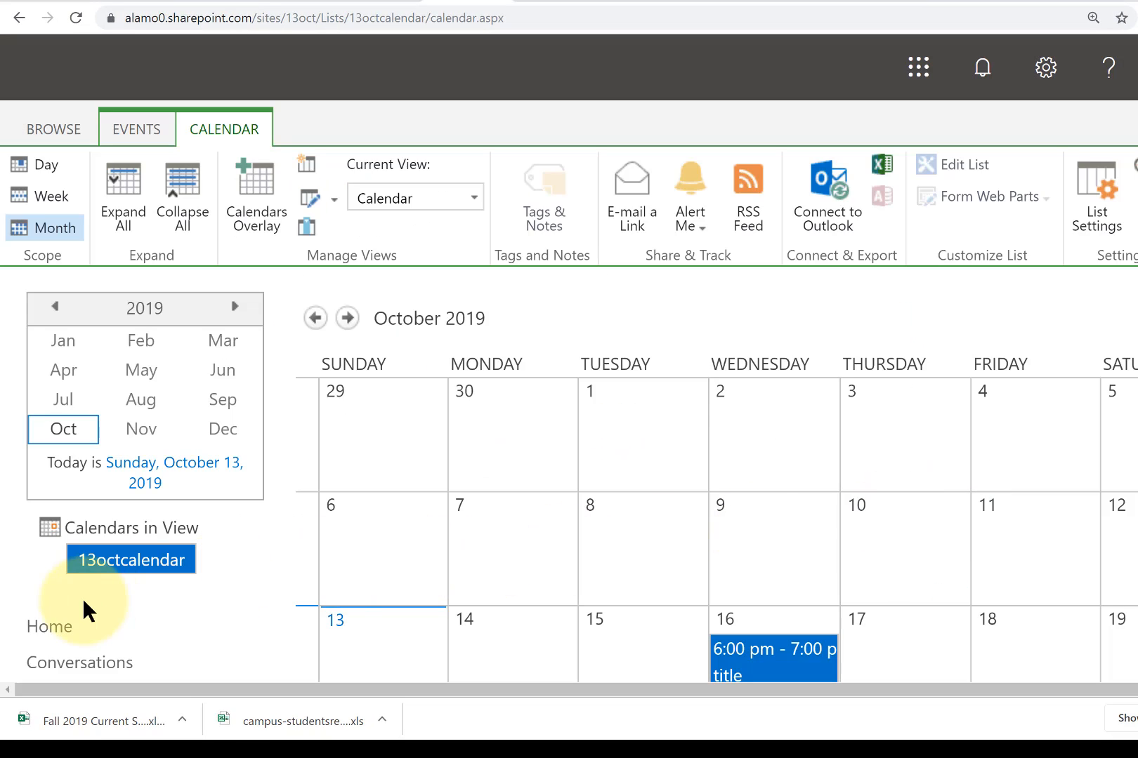
Return to the site's home page and add a Survey app named 13octsurvey.
left_click(59, 629)
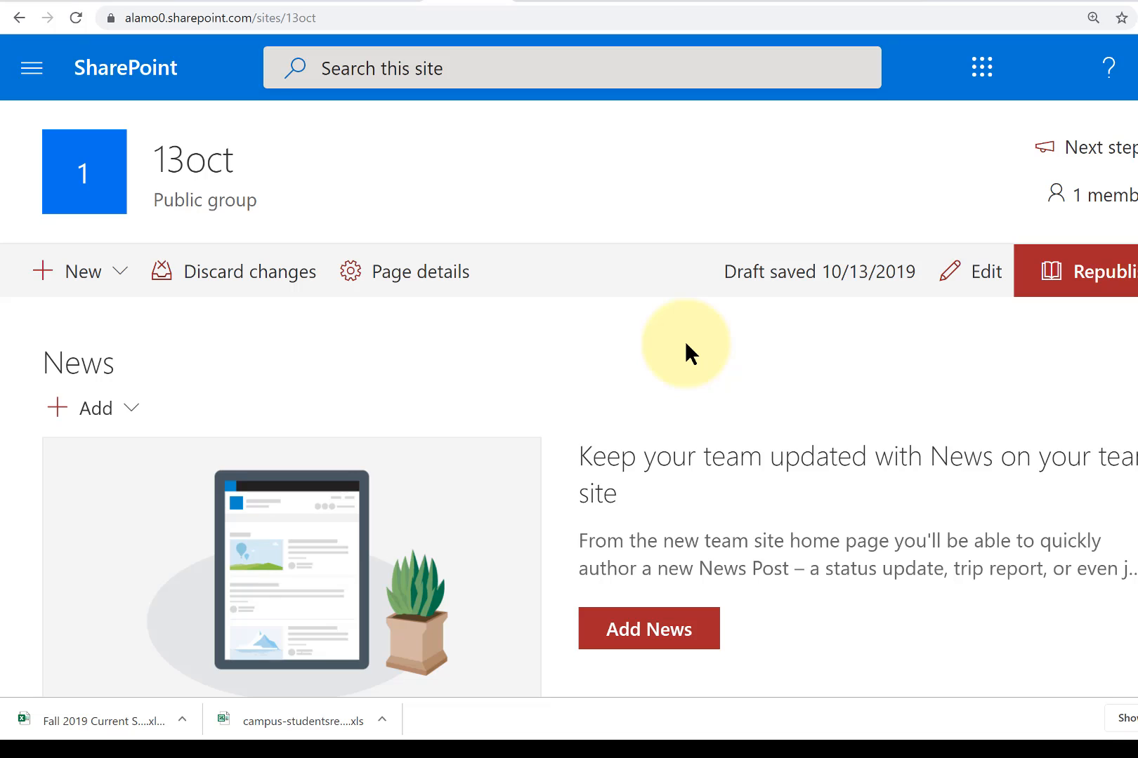
left_click(109, 281)
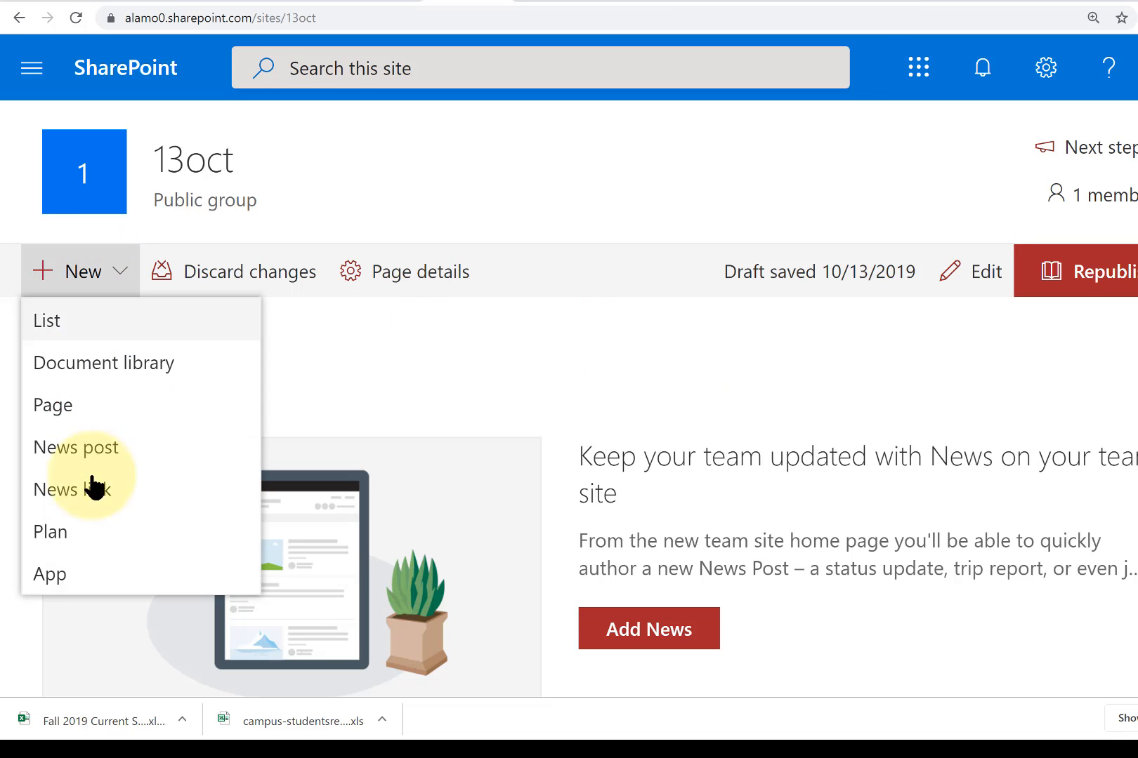
left_click(72, 577)
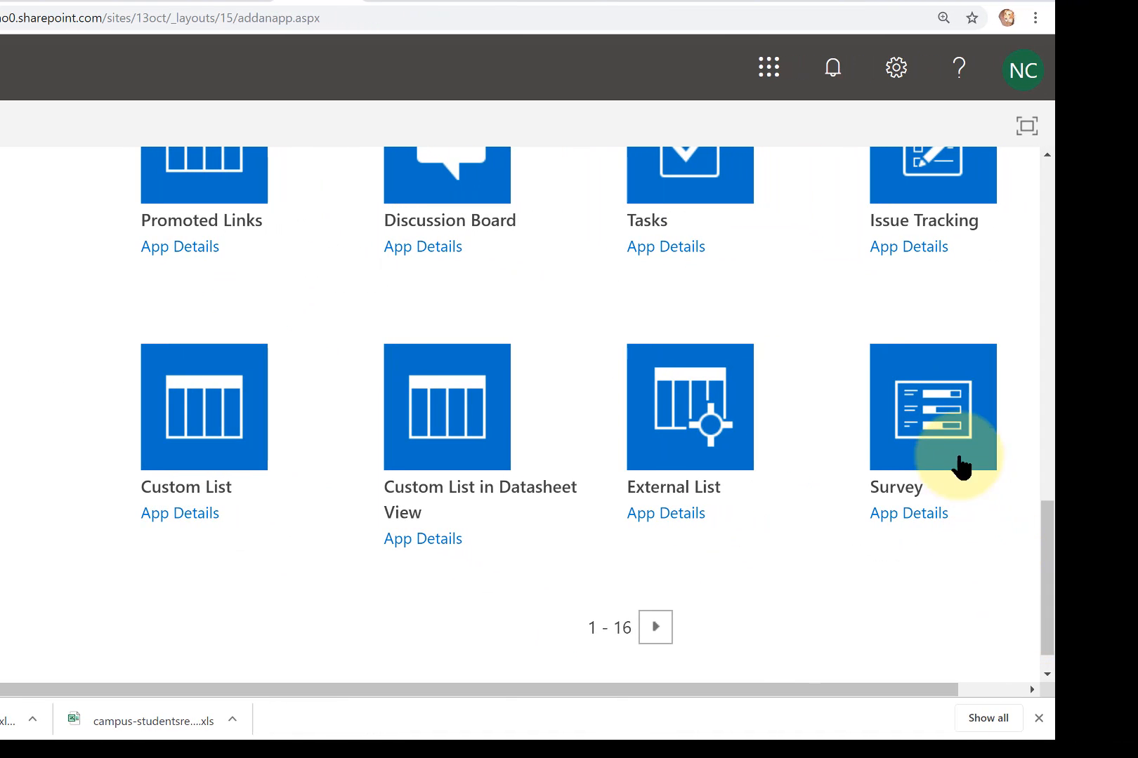
left_click(946, 426)
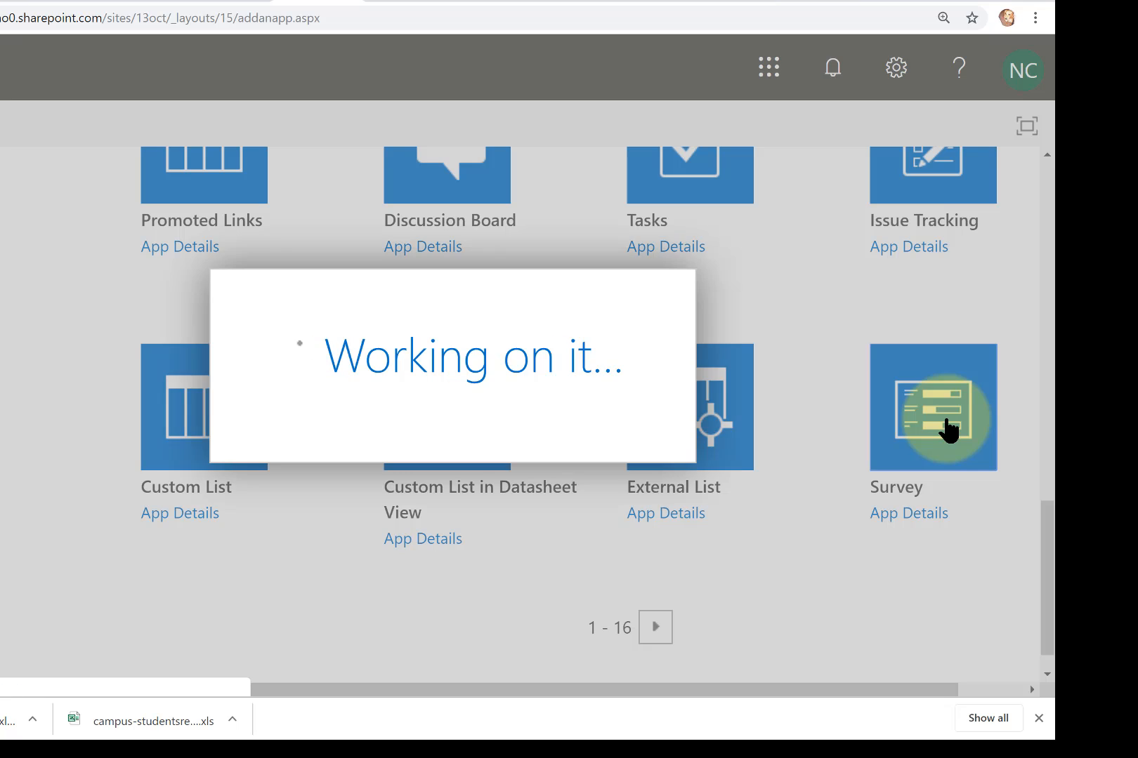
type("13oct")
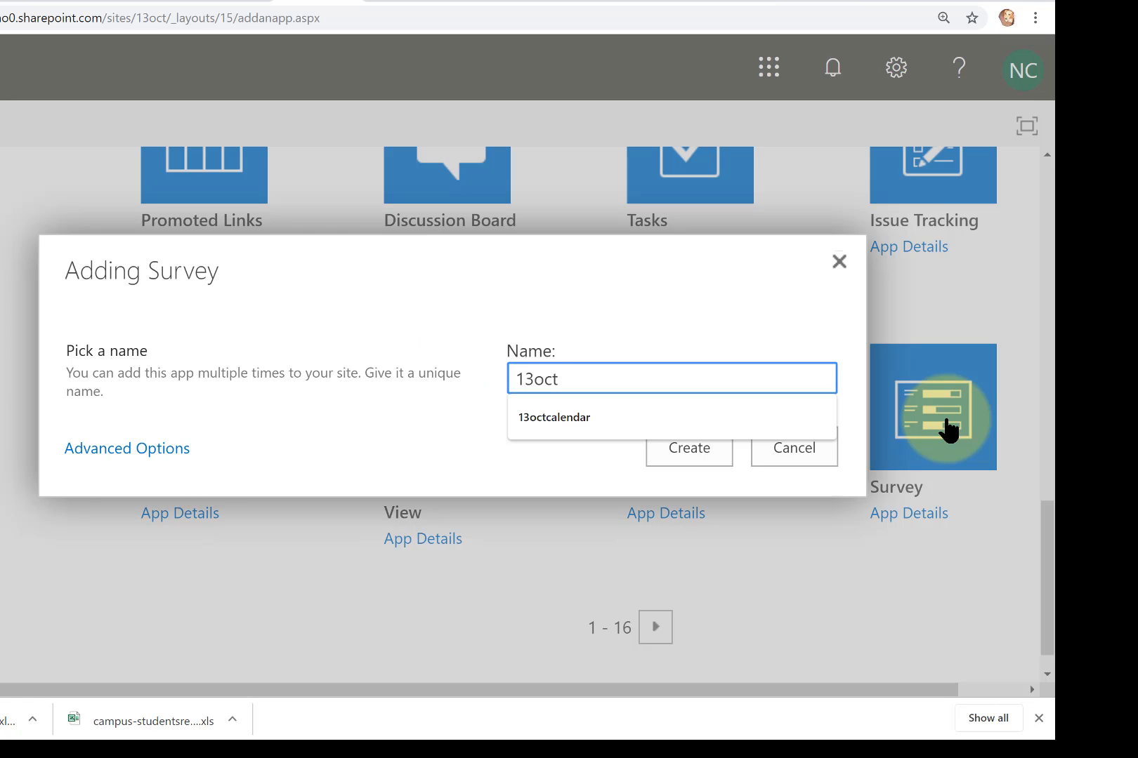
type("survey")
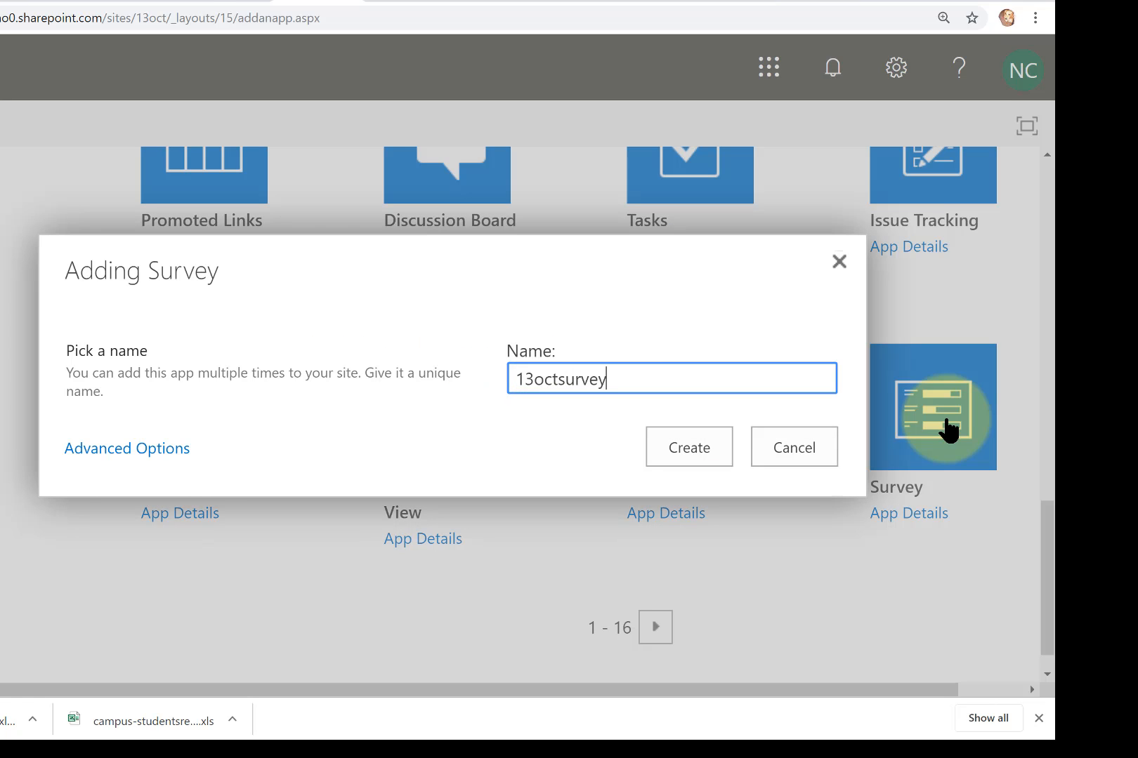
left_click(690, 460)
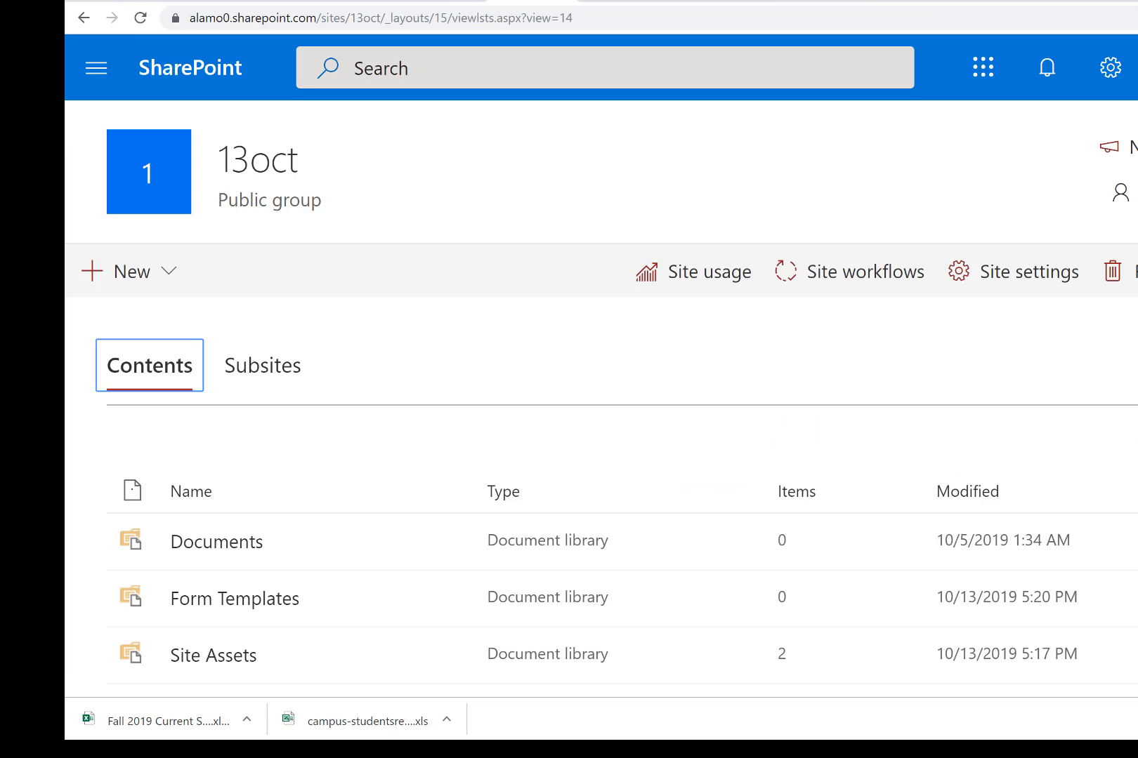
Open 13octsurvey from the site contents and start a new question with the text "First Question".
scroll(946, 567, "down", 4)
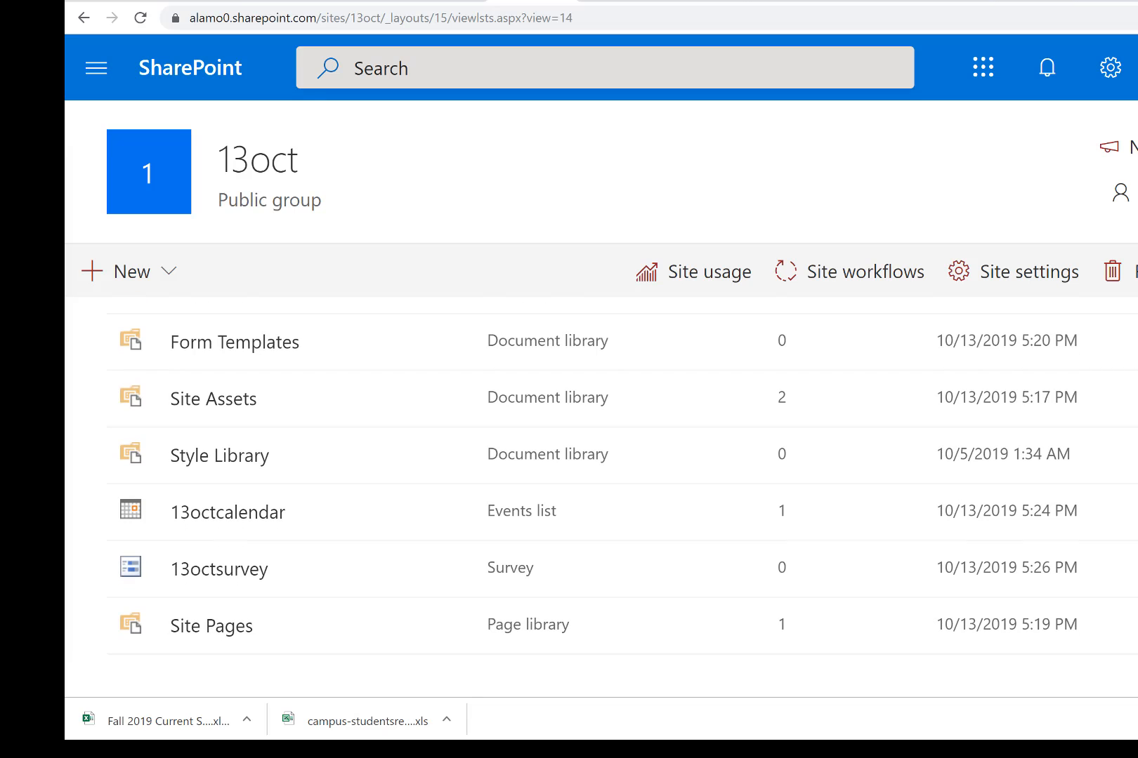
left_click(192, 576)
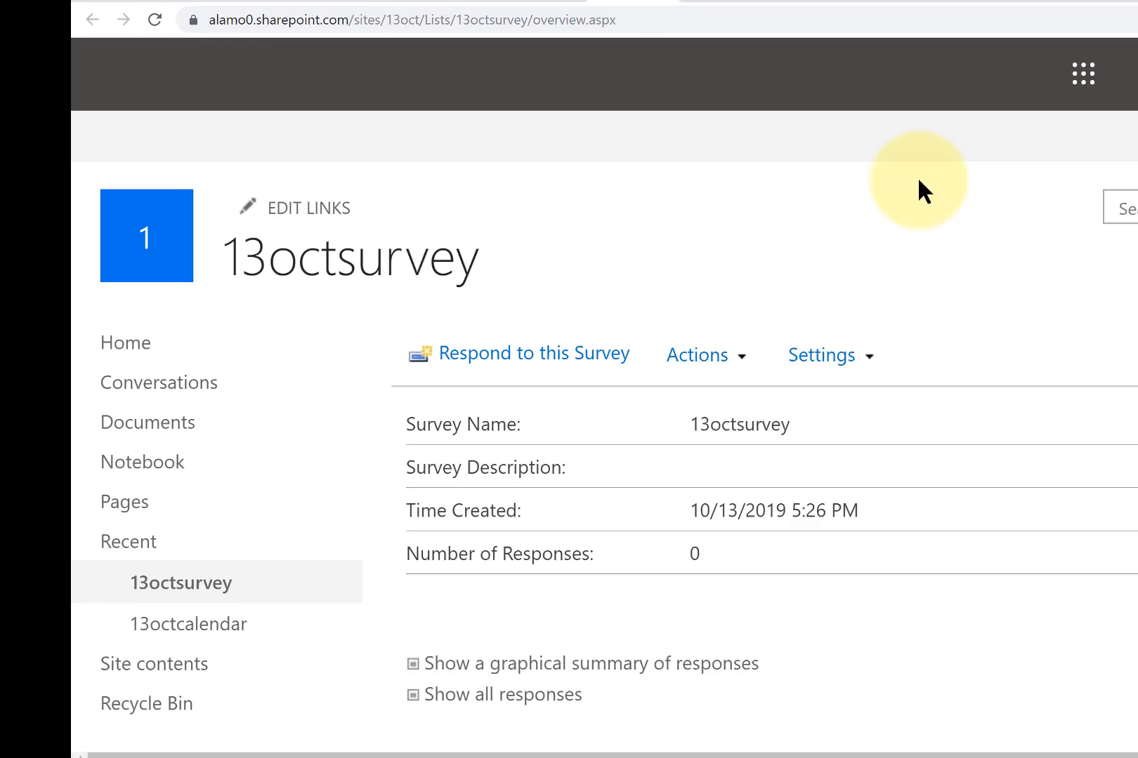
left_click(839, 355)
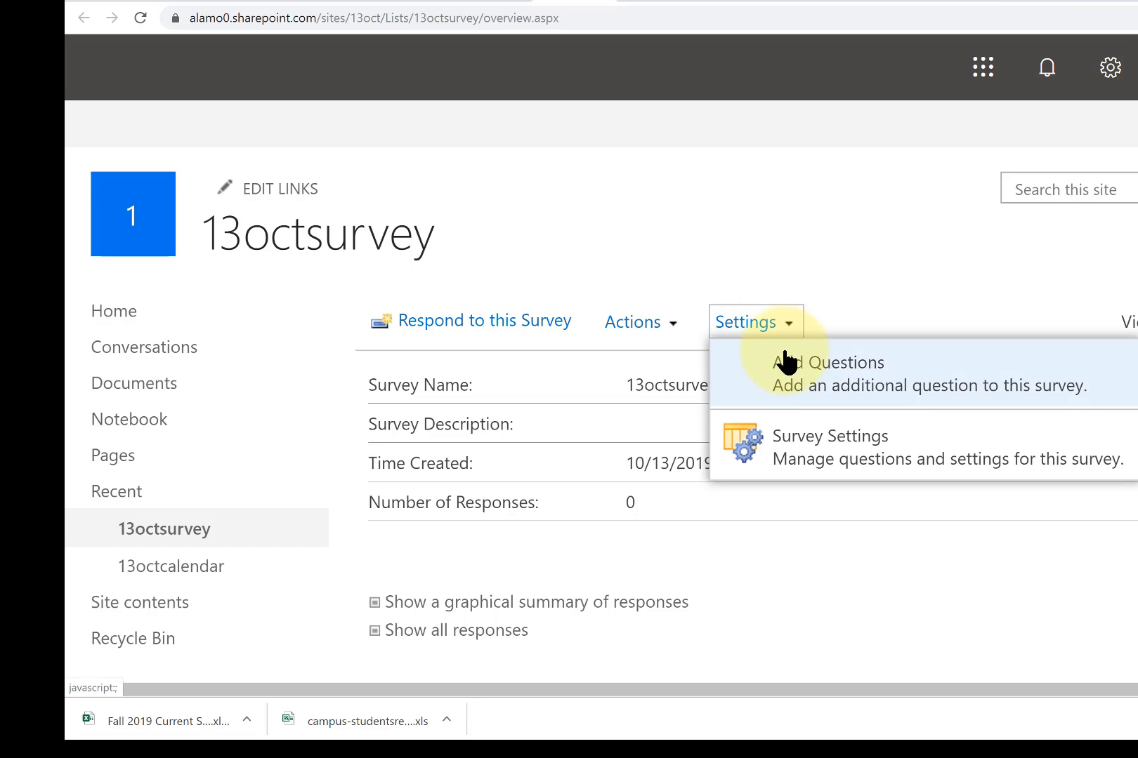
left_click(791, 377)
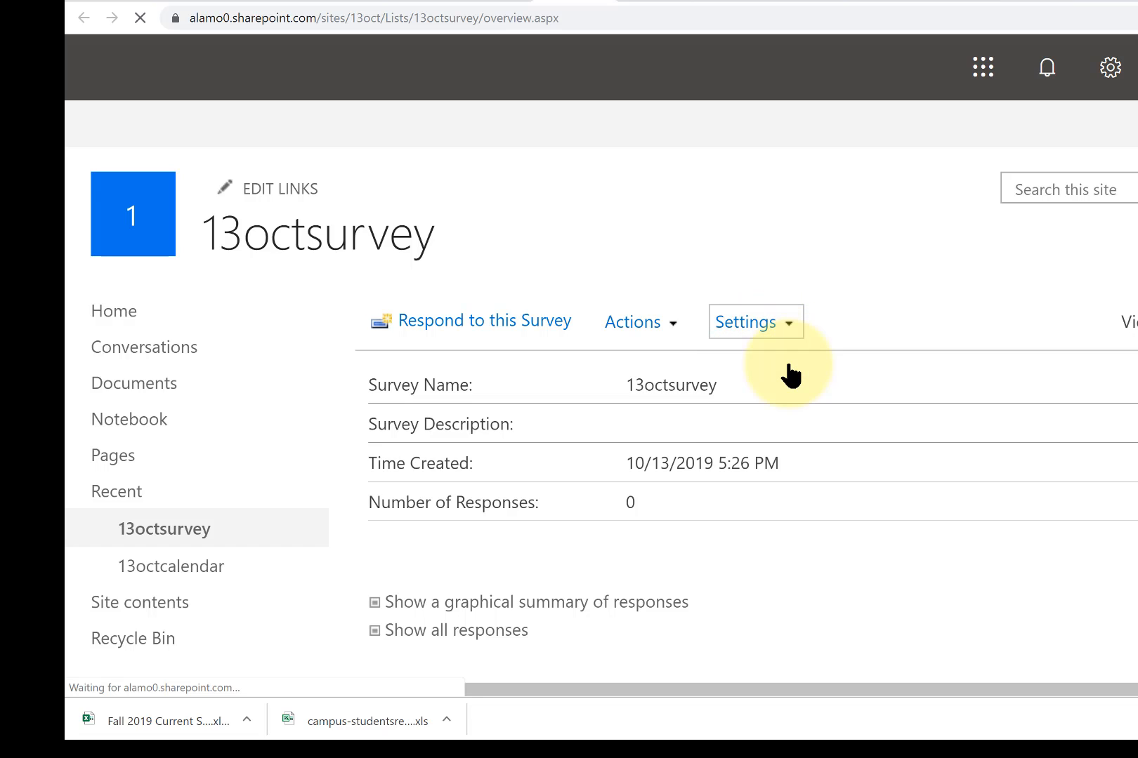
type("First Question")
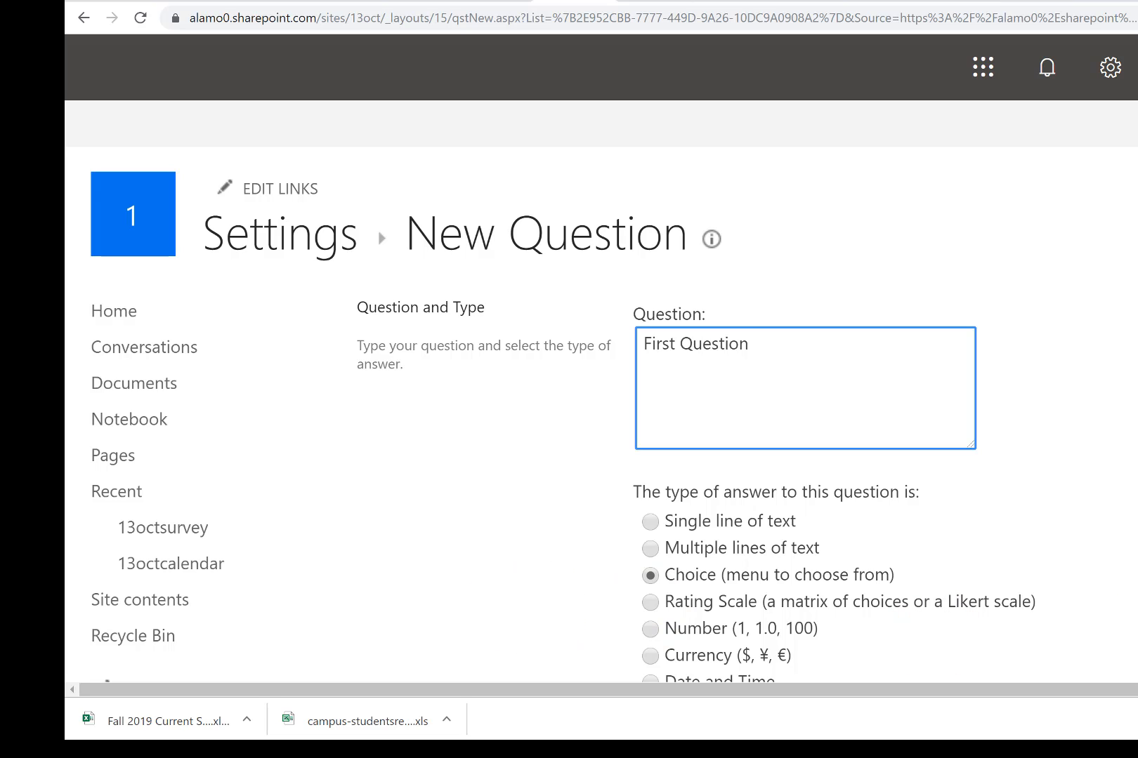
Set the answer type of First Question to Person or Group and continue to the next question.
scroll(582, 414, "down", 3)
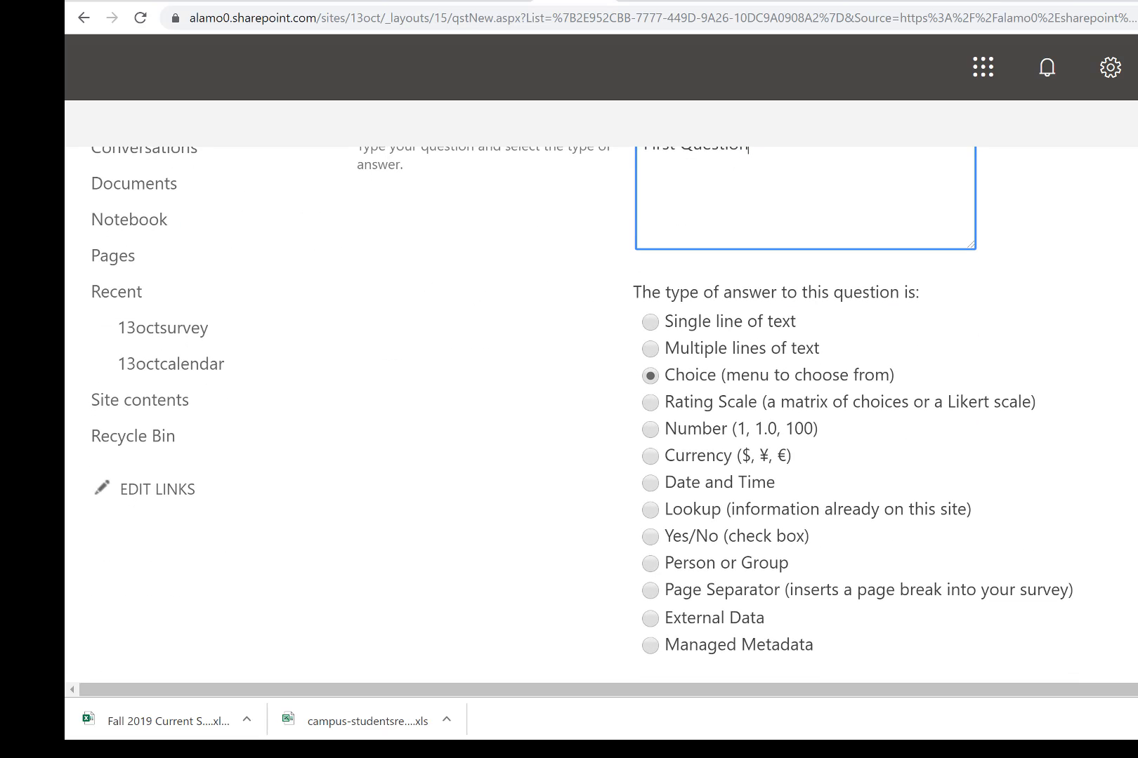
scroll(582, 415, "down", 1)
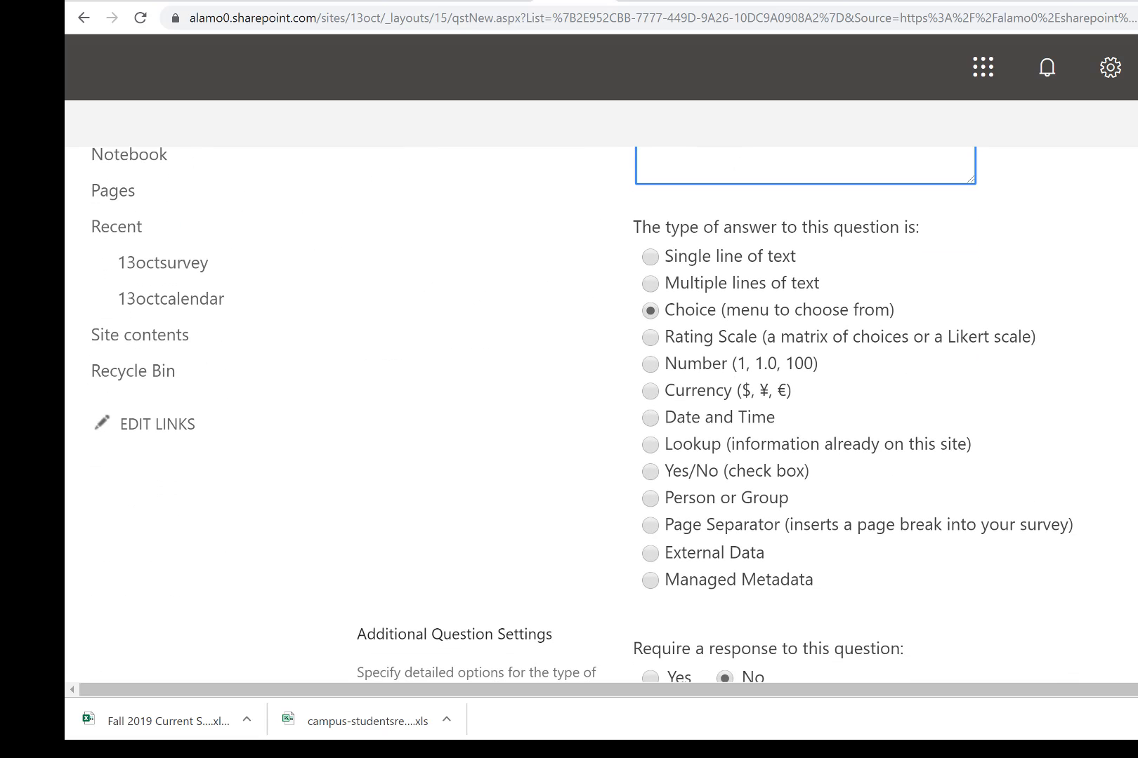
scroll(803, 463, "down", 1)
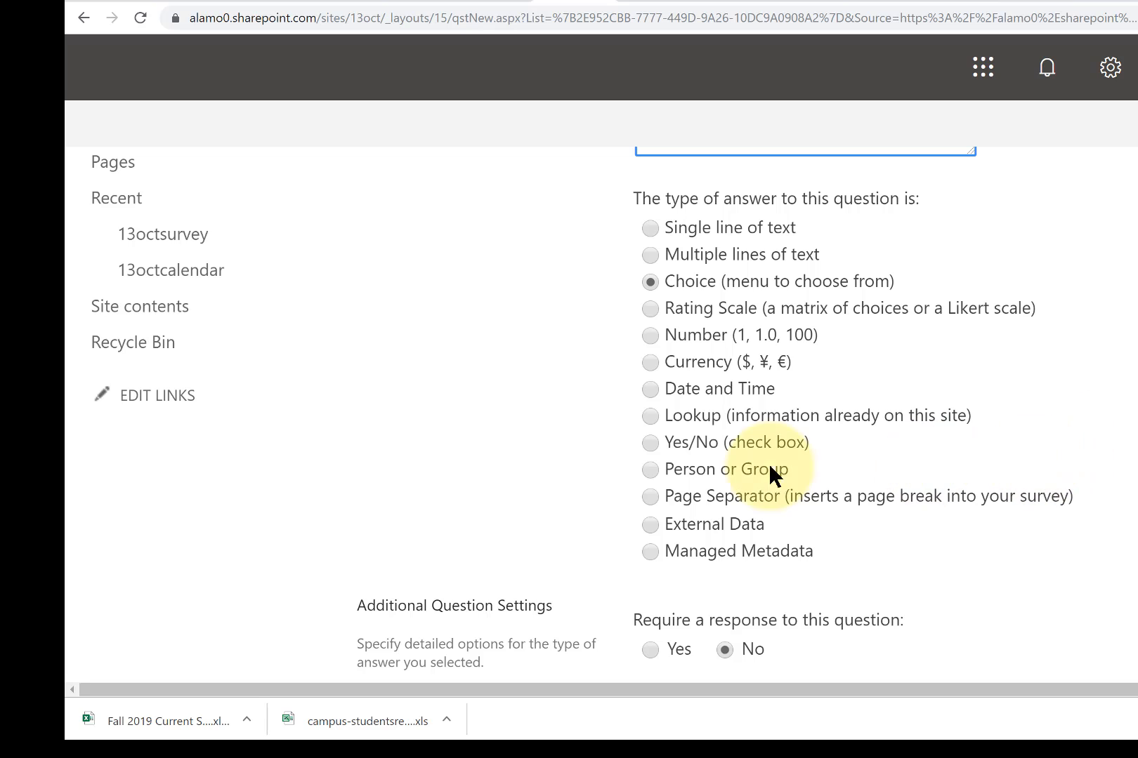
left_click(652, 467)
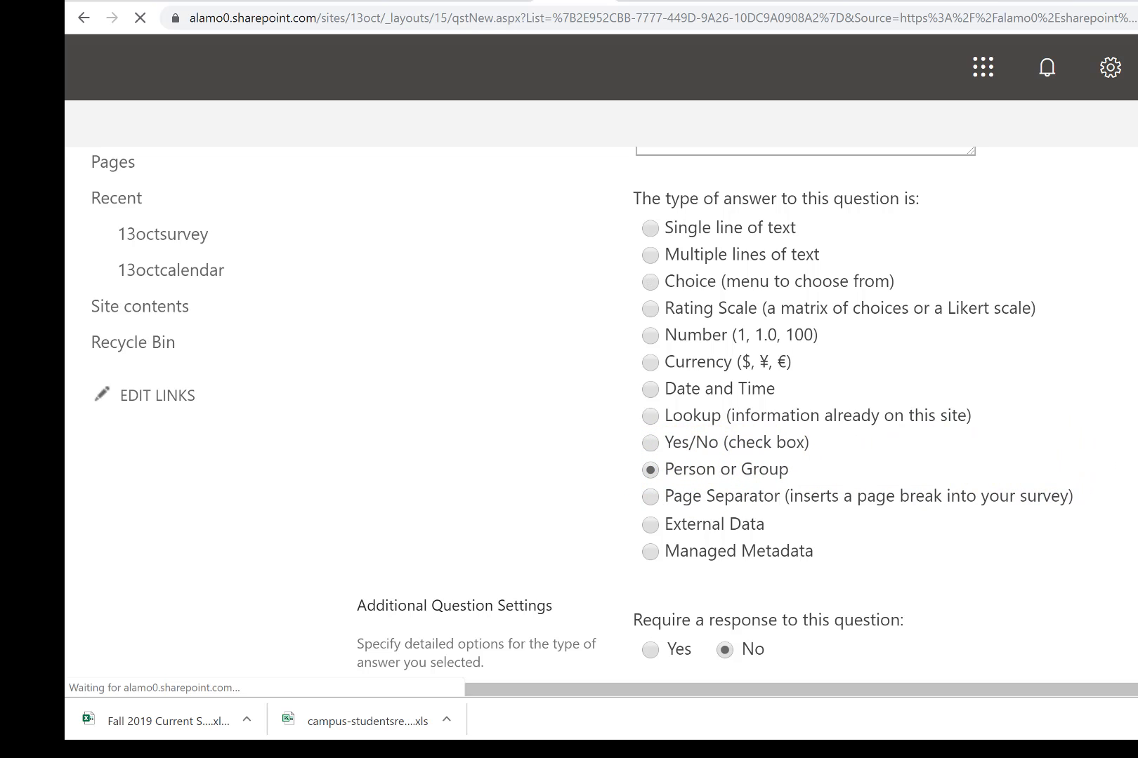
scroll(582, 415, "down", 4)
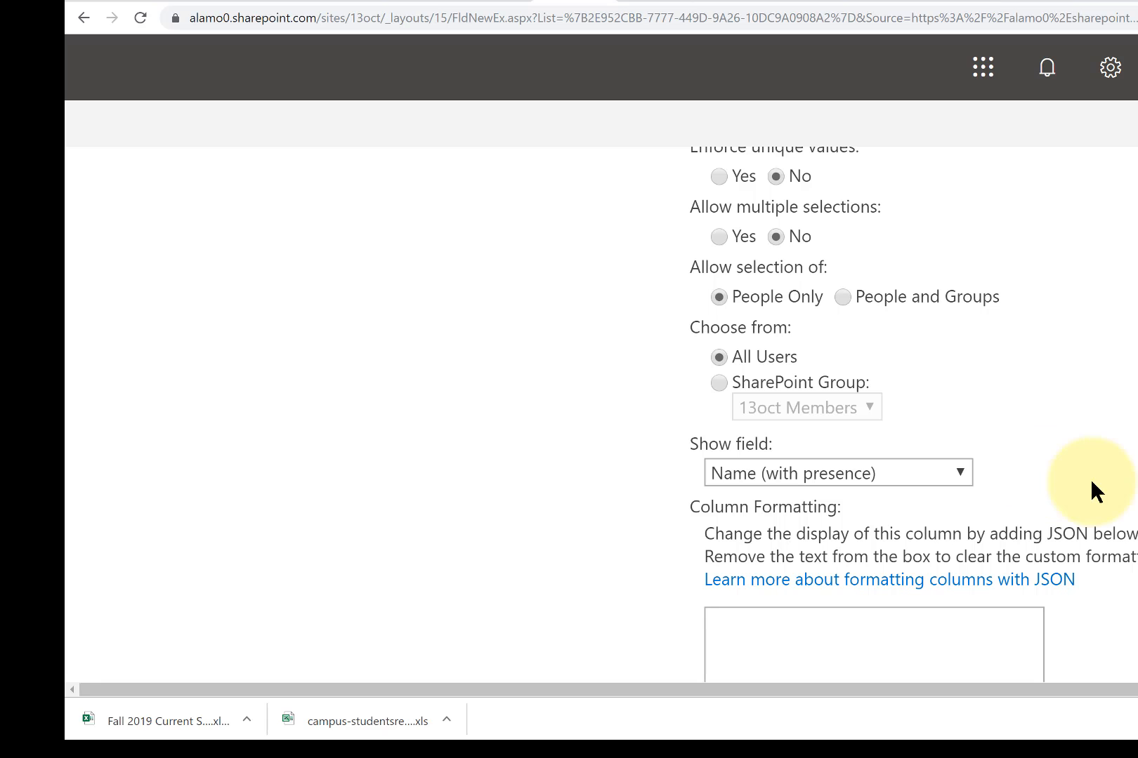
scroll(601, 414, "down", 5)
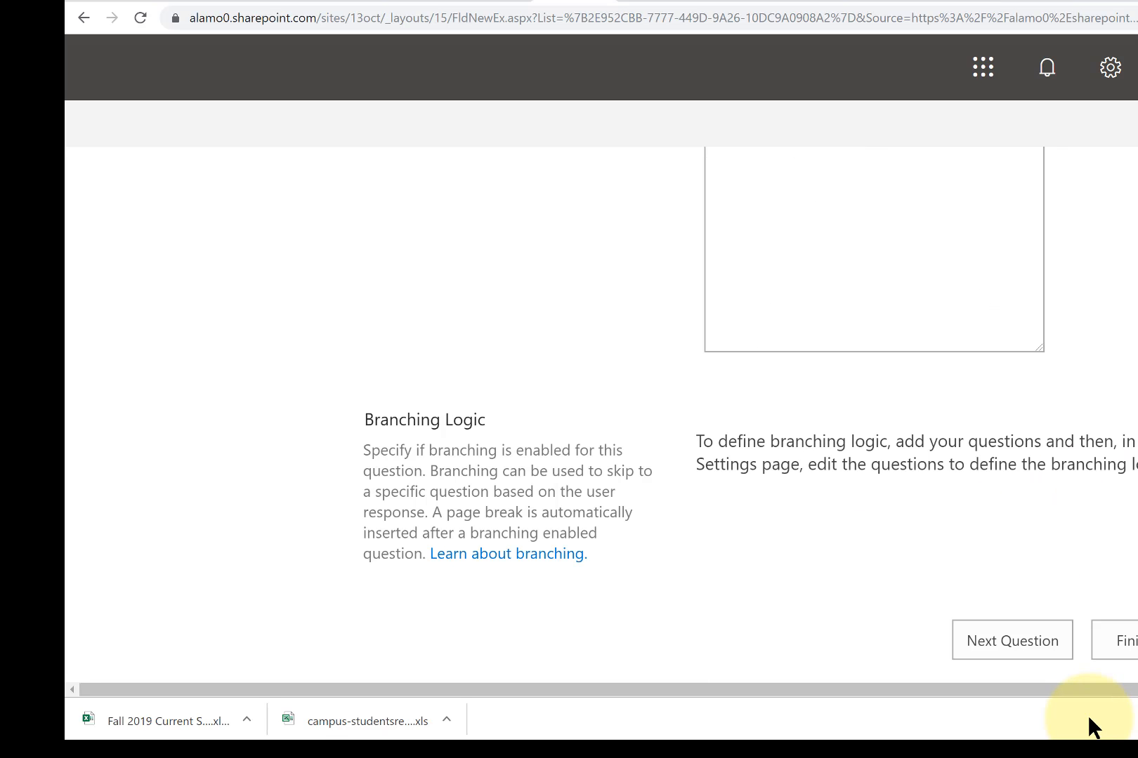
left_click(1012, 641)
Add a choice question "second question" with the options choice 1, Choice #2 and Choice #3, and continue to the next question.
scroll(932, 420, "down", 10)
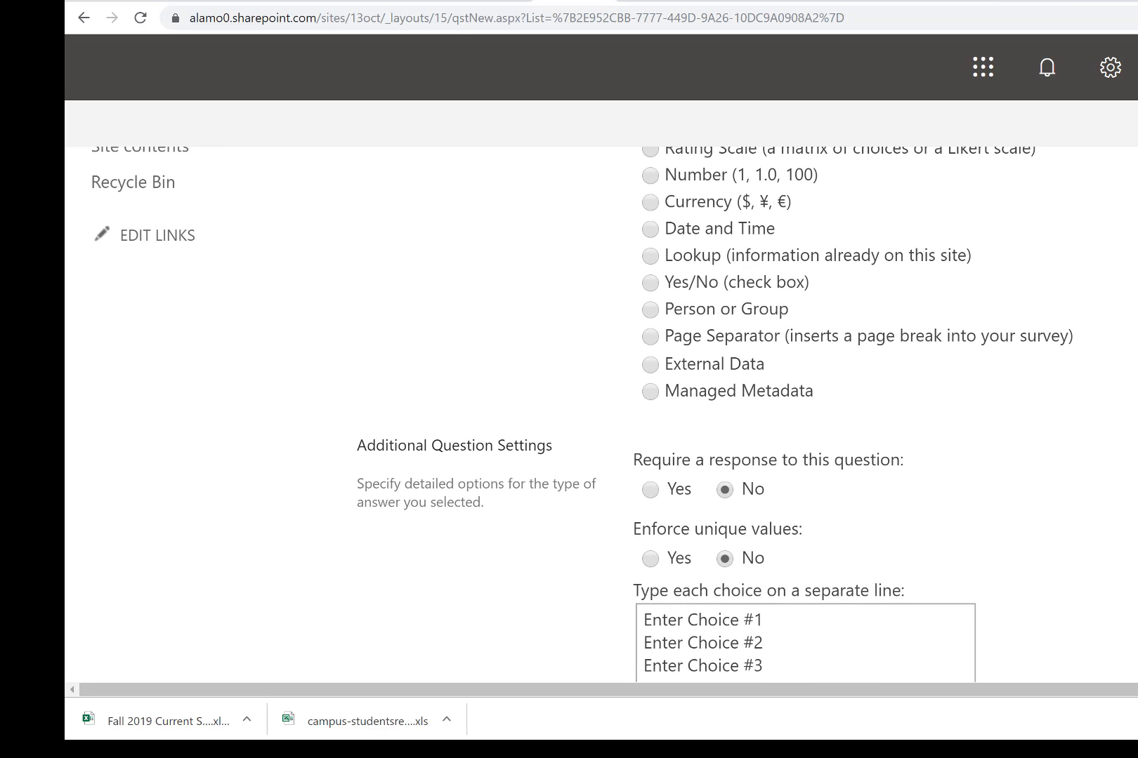
scroll(582, 410, "down", 2)
left_click(762, 540)
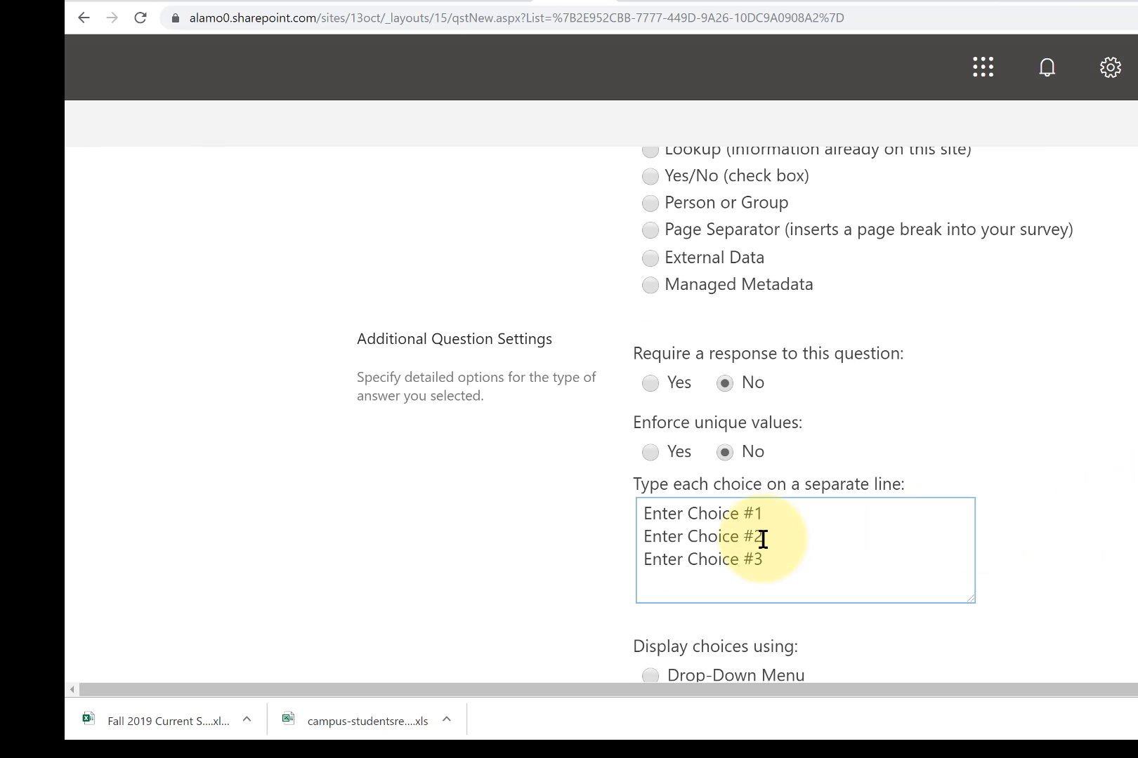
left_click_drag(776, 514, 609, 514)
type("choice 1")
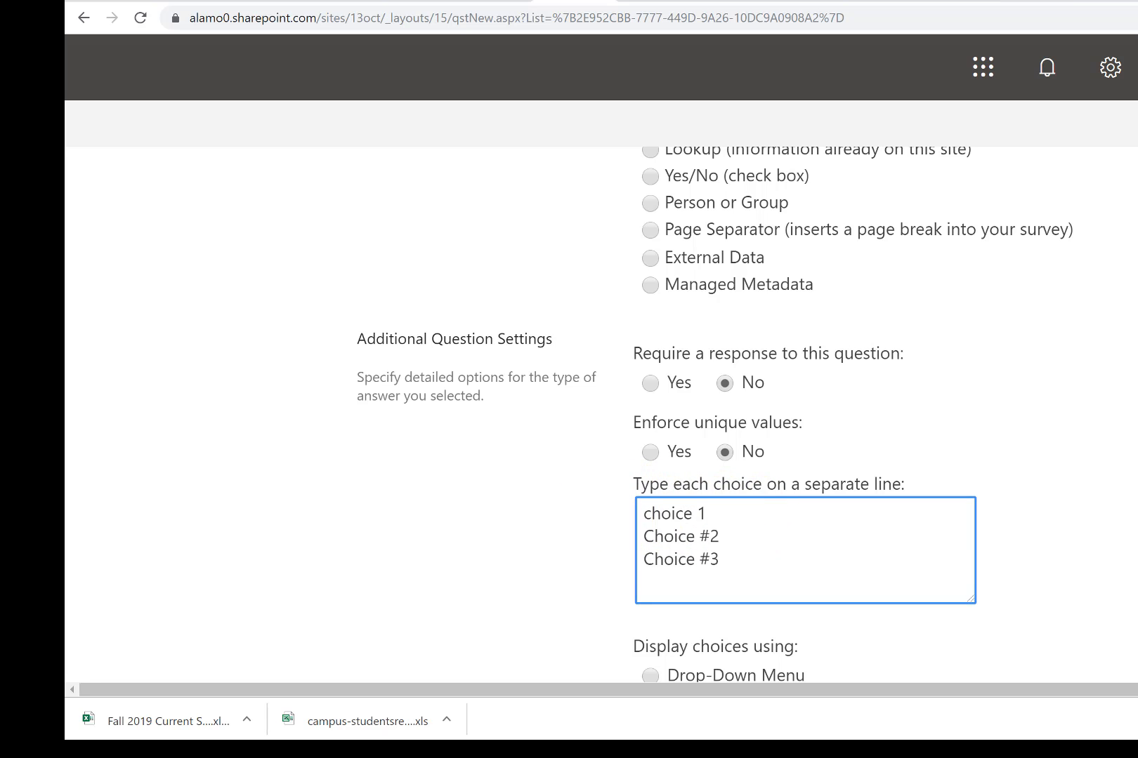
scroll(666, 415, "down", 2)
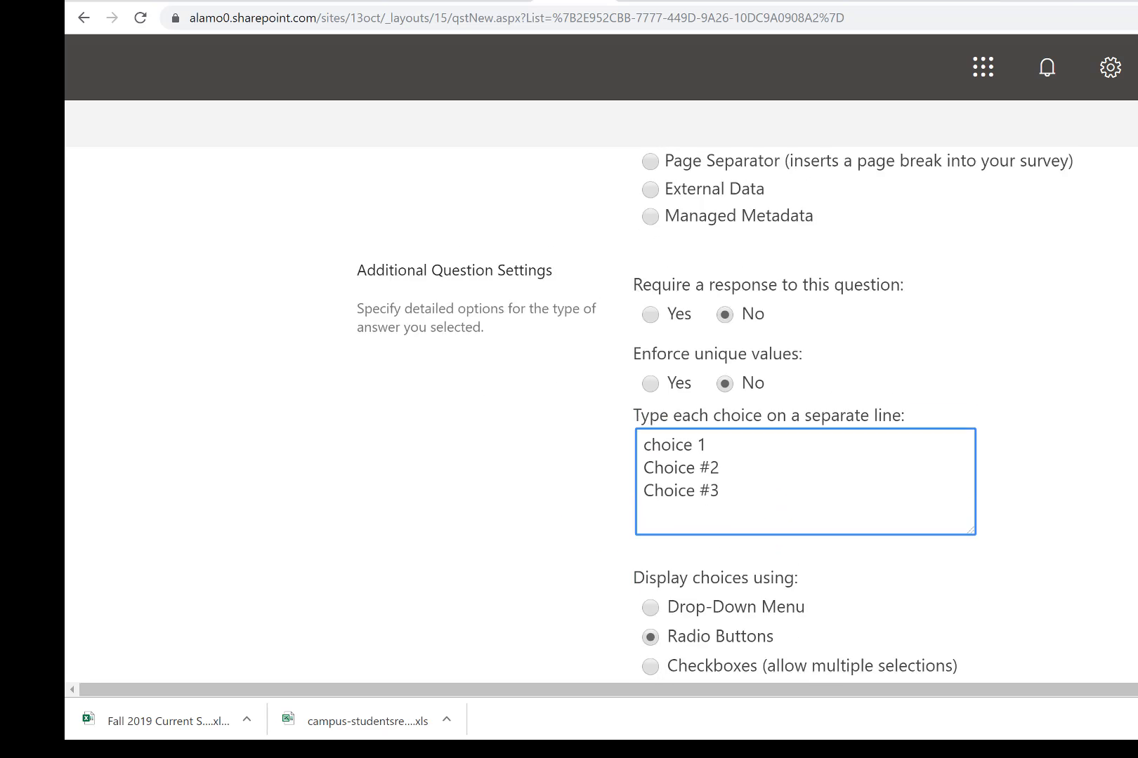
scroll(666, 415, "down", 2)
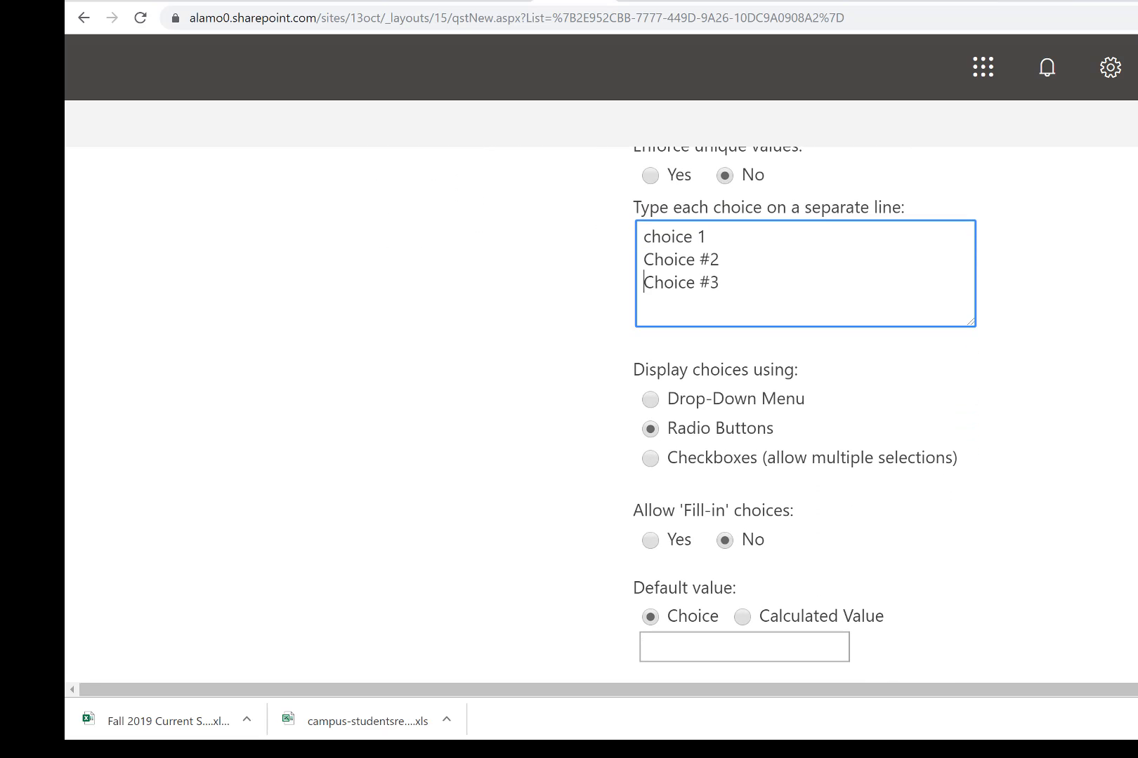
scroll(805, 415, "down", 3)
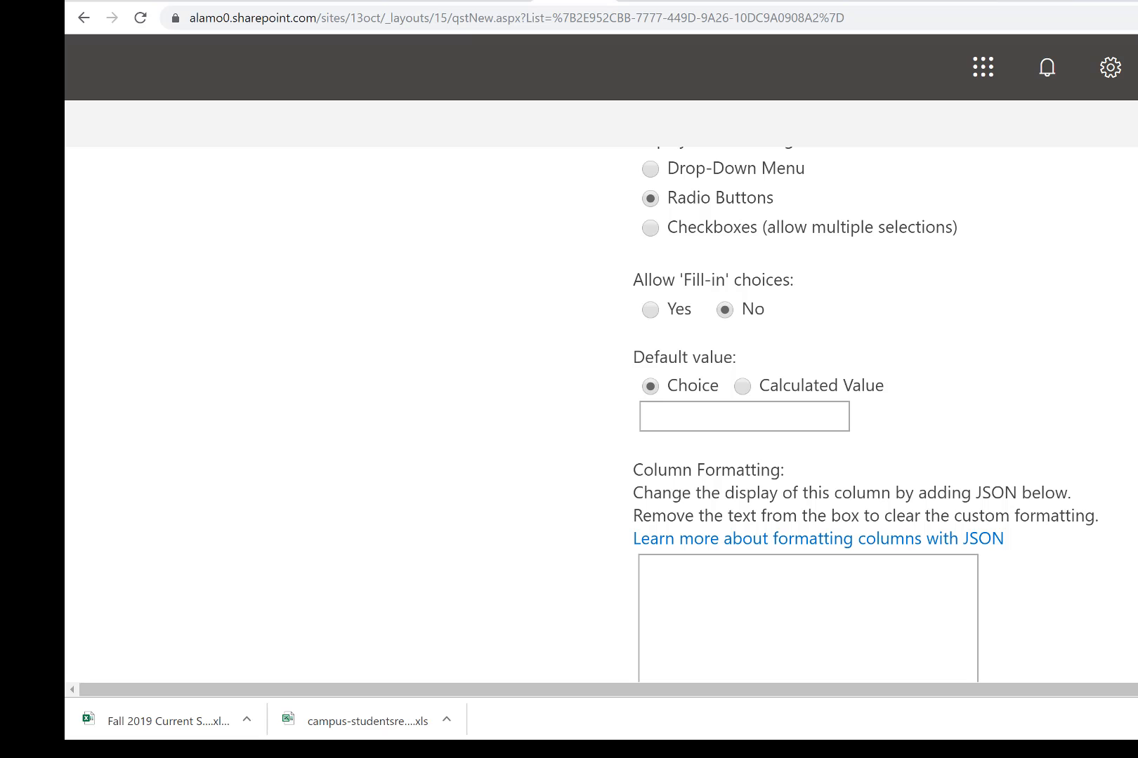
scroll(804, 414, "down", 8)
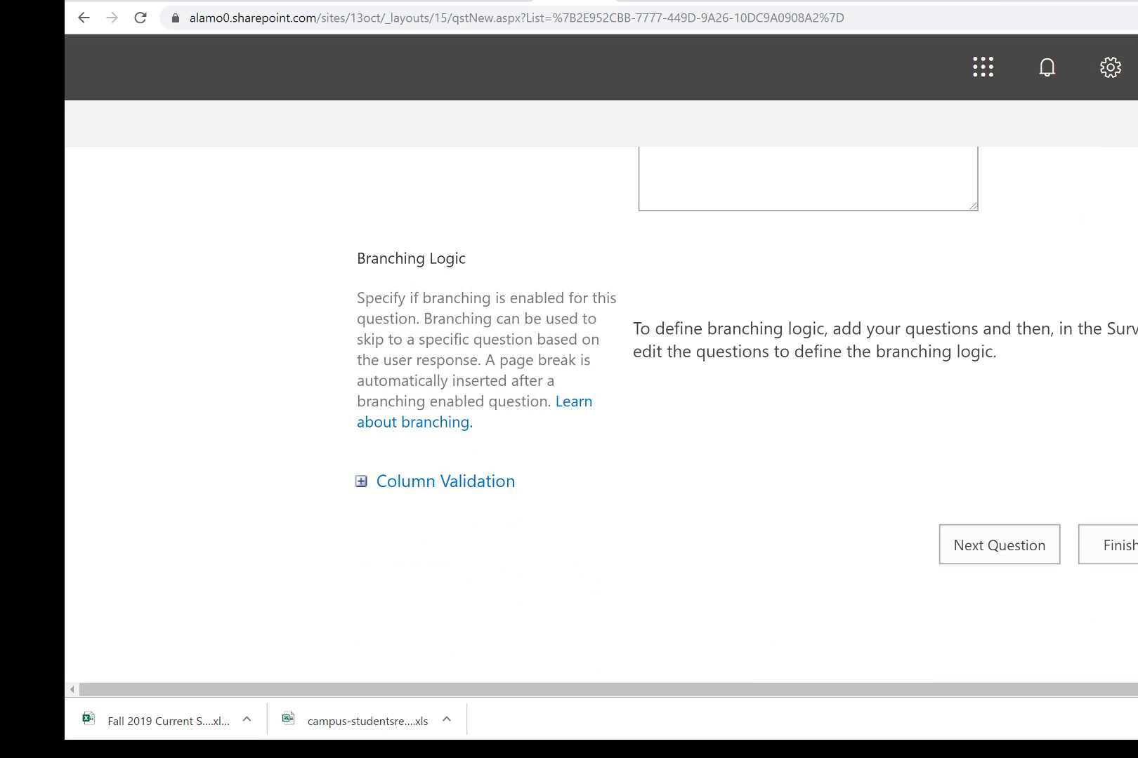
left_click(1015, 552)
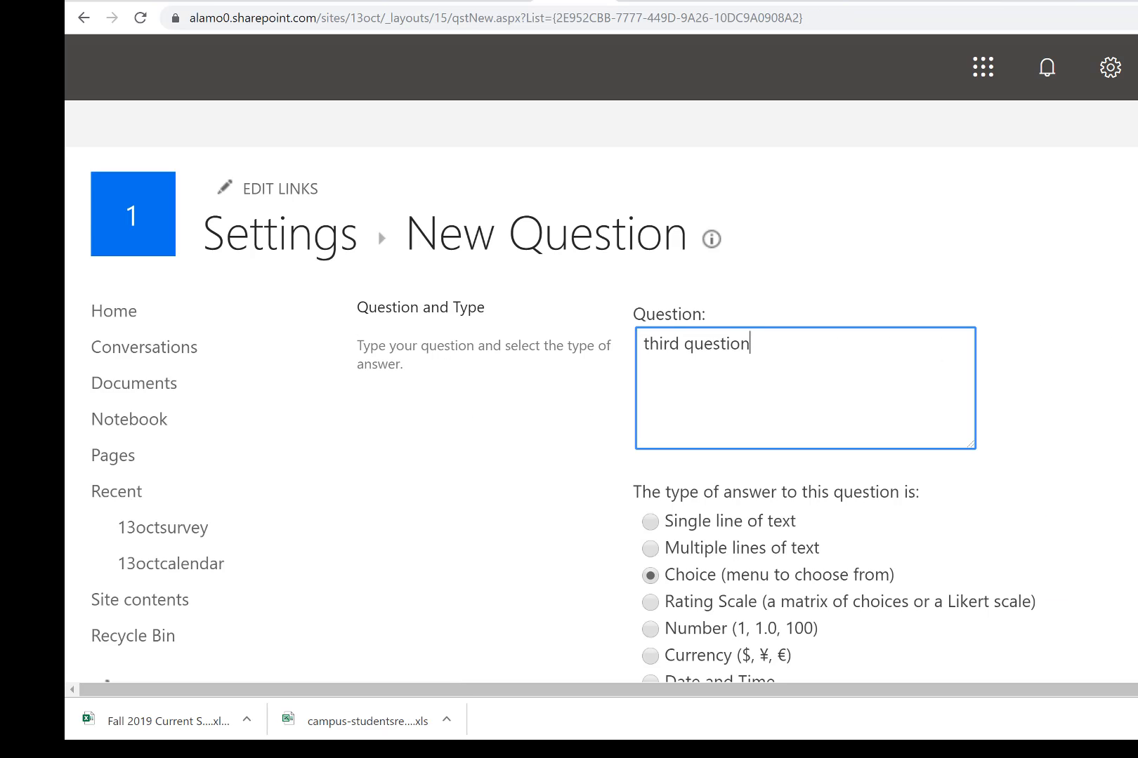
Add "third question" with the Date and Time answer type and finish the survey's question setup.
scroll(603, 415, "down", 3)
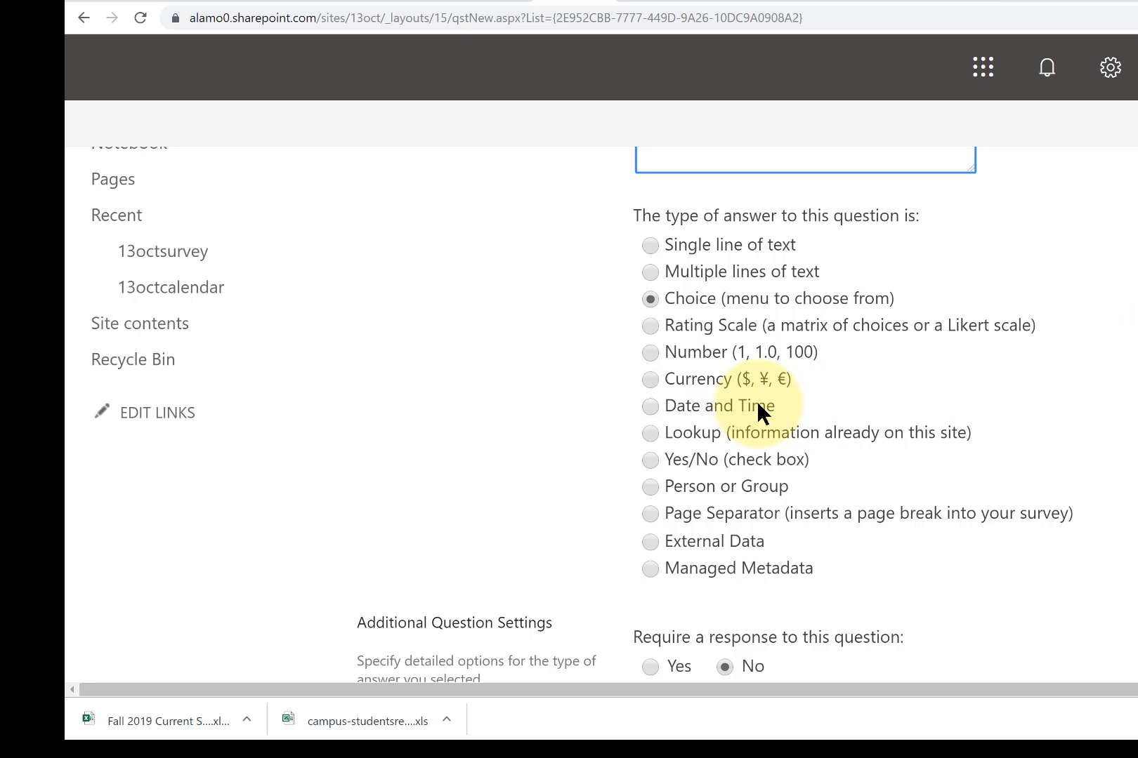
left_click(651, 405)
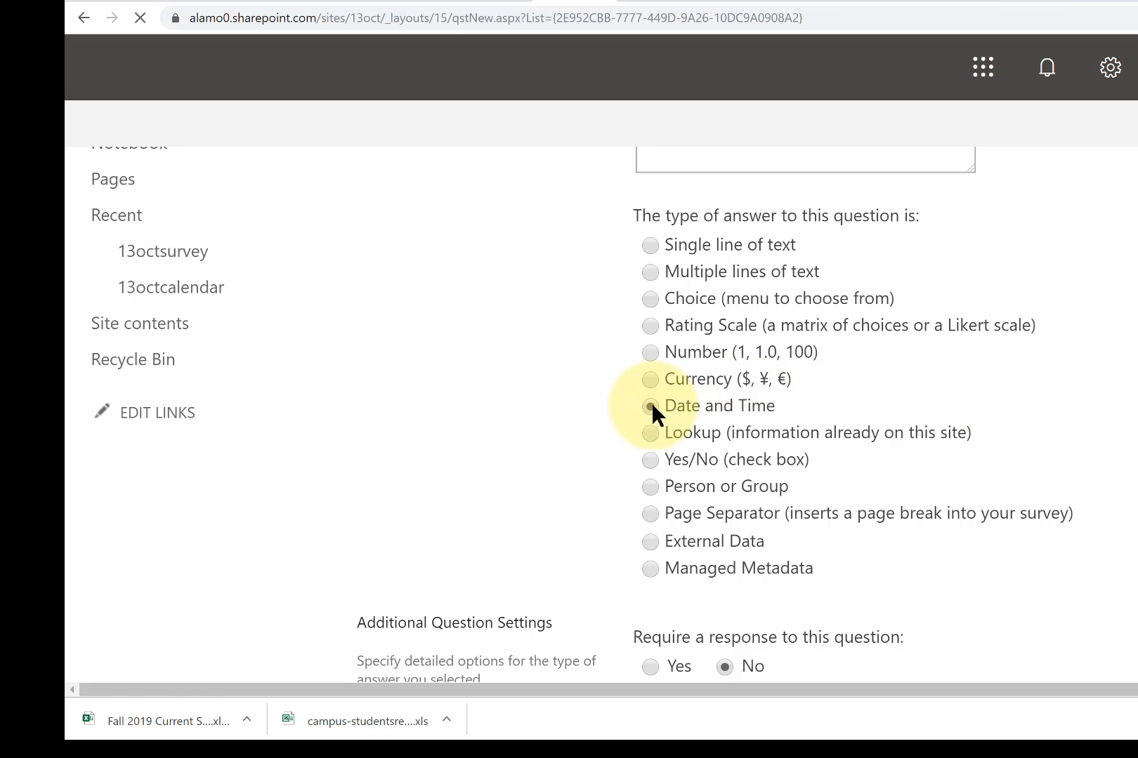
scroll(604, 414, "down", 2)
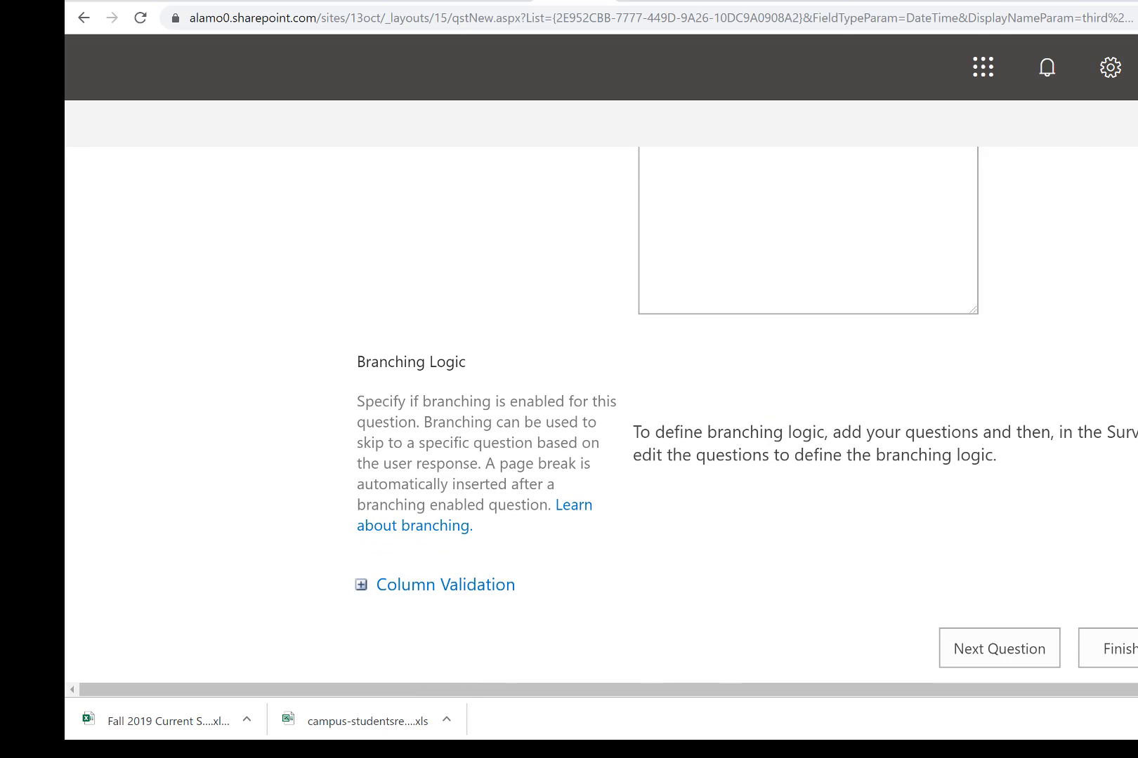
left_click(1130, 652)
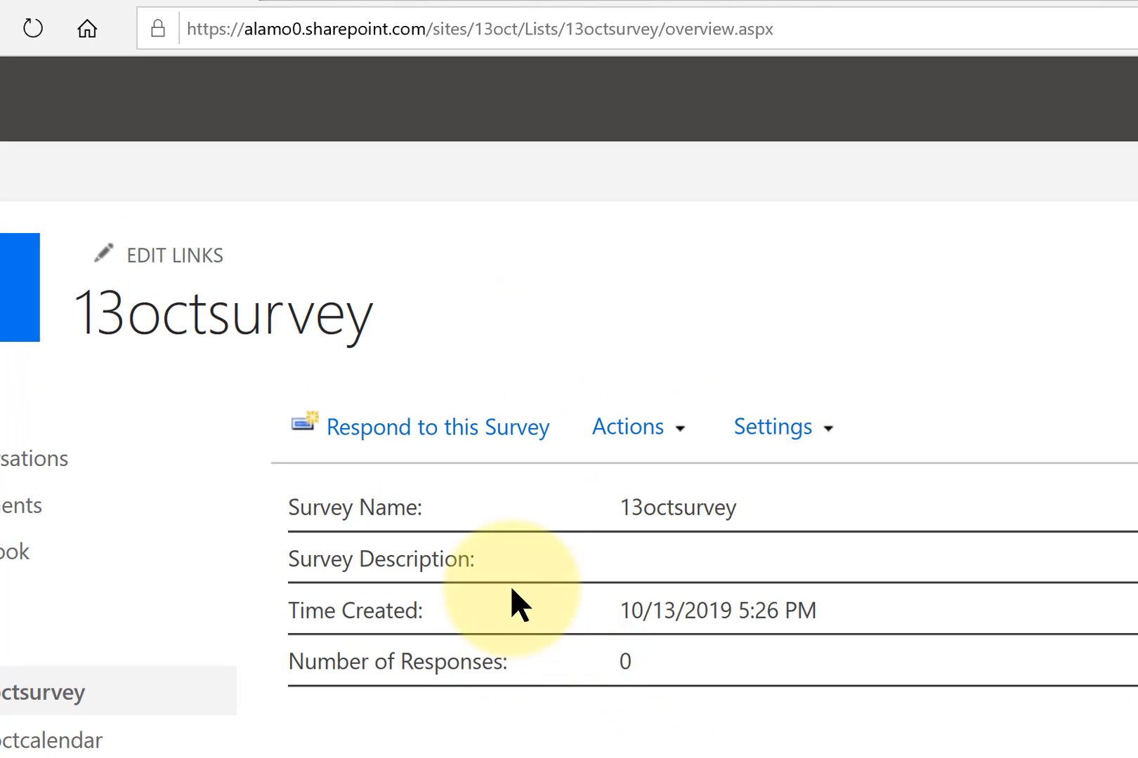
In the other browser, start a response to 13octsurvey and answer First Question with the resolved account NLC Cart.
left_click(482, 438)
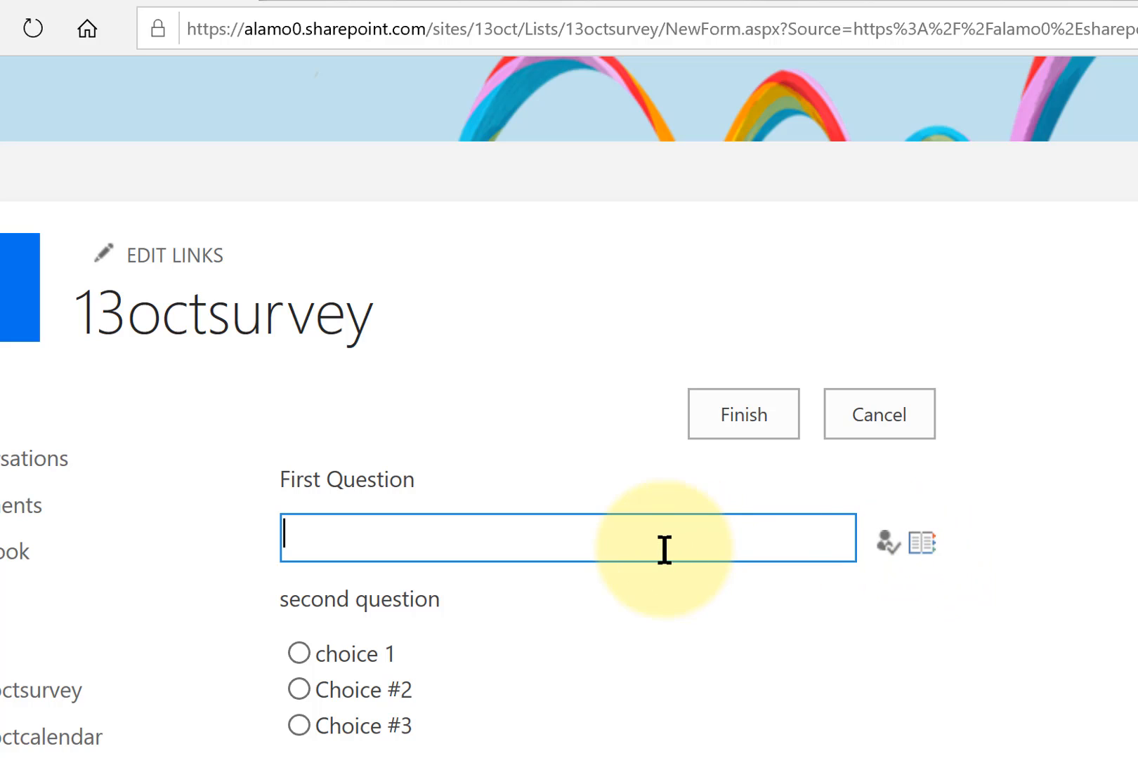
type("nlc")
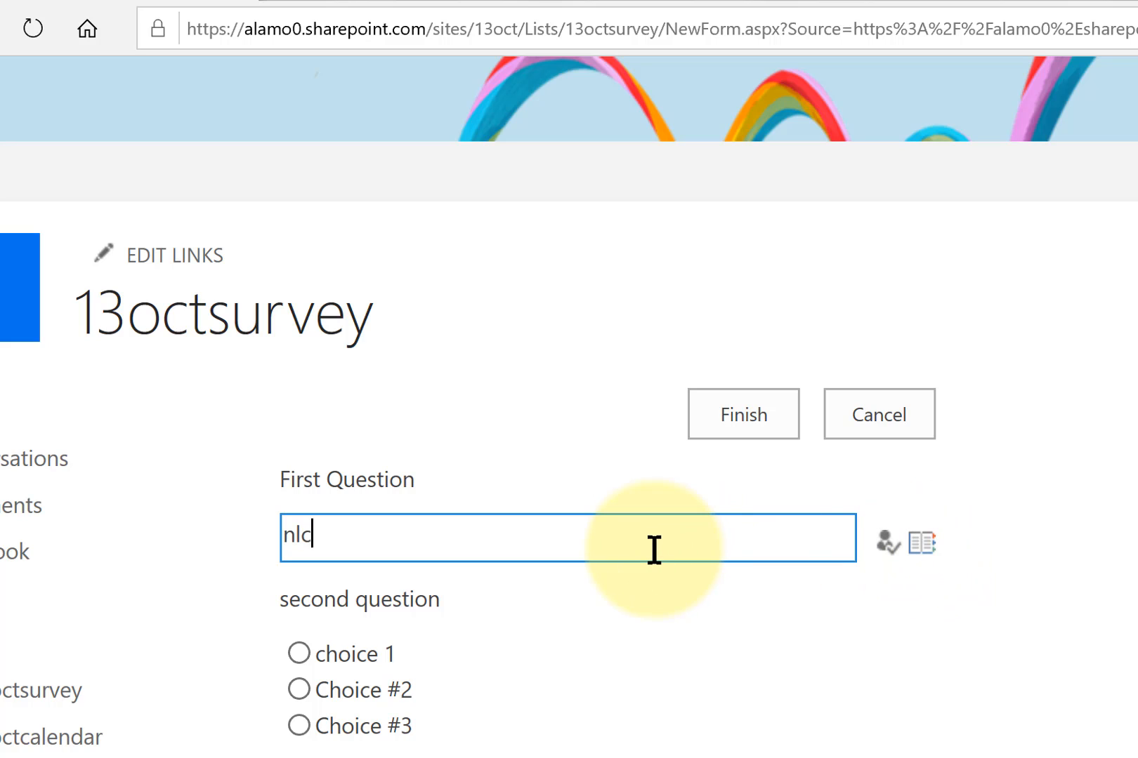
left_click_drag(374, 537, 203, 529)
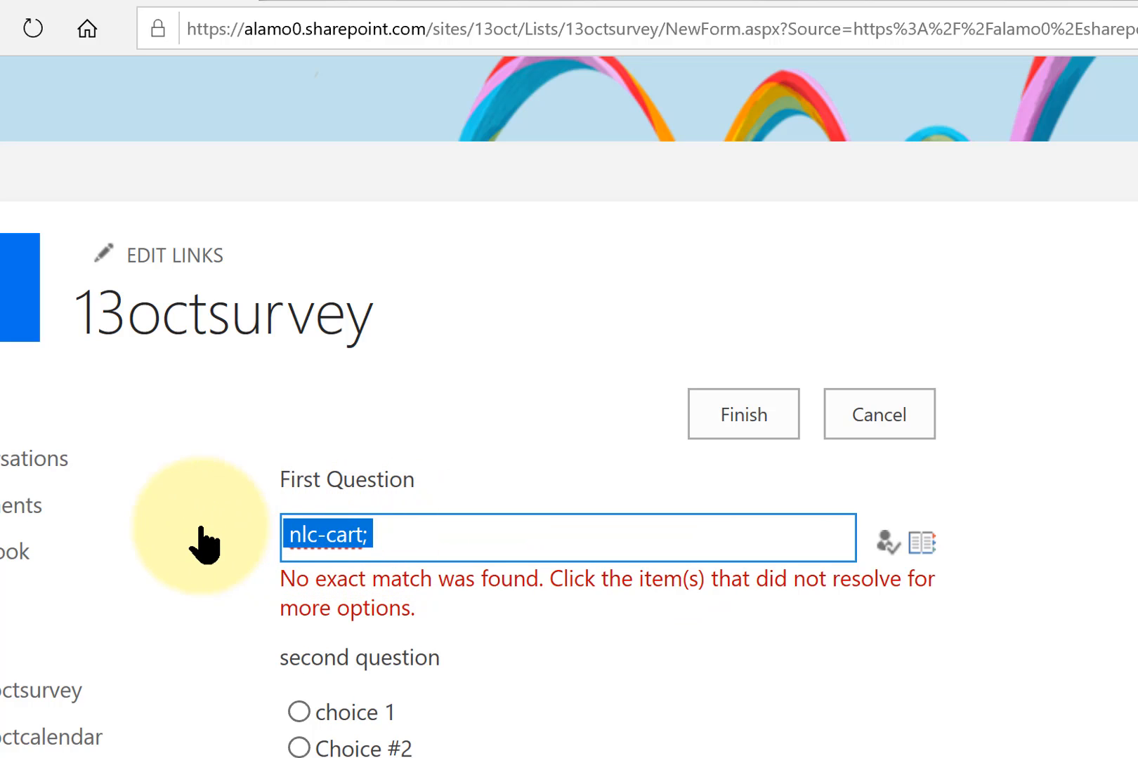
type("nlc cart")
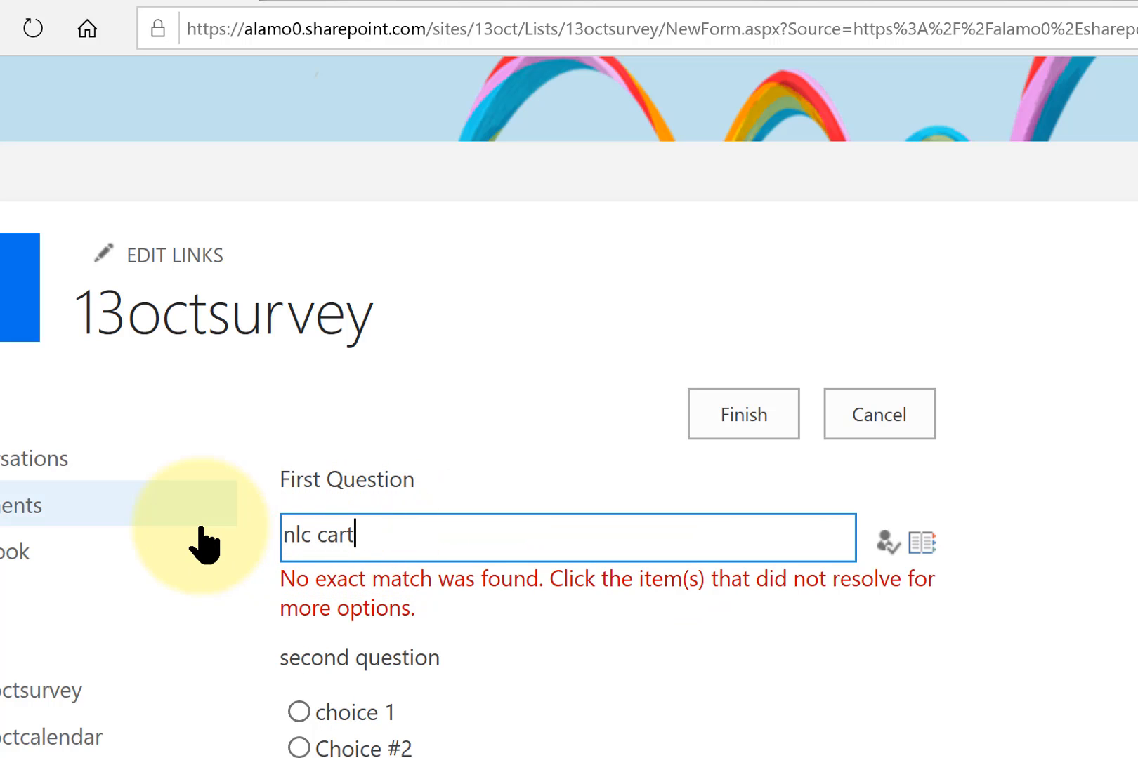
left_click(884, 553)
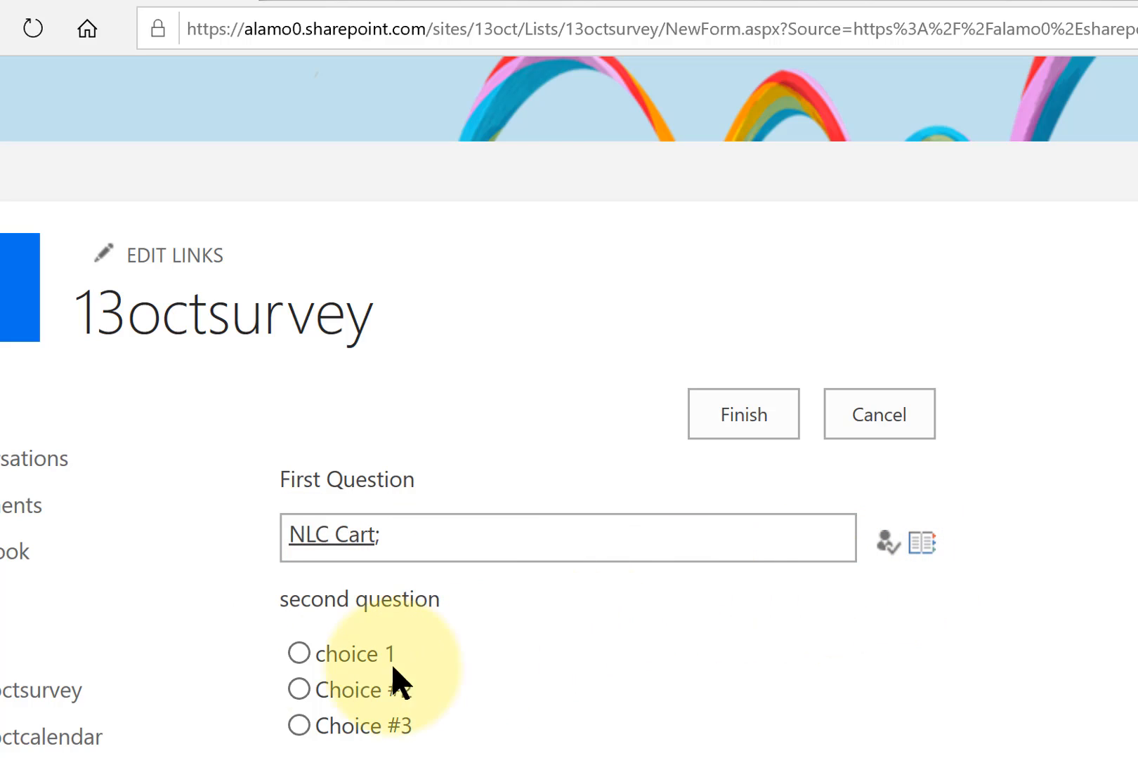
Answer second question with choice 1 and third question with the date 10/16/2019, and submit the response.
left_click(299, 653)
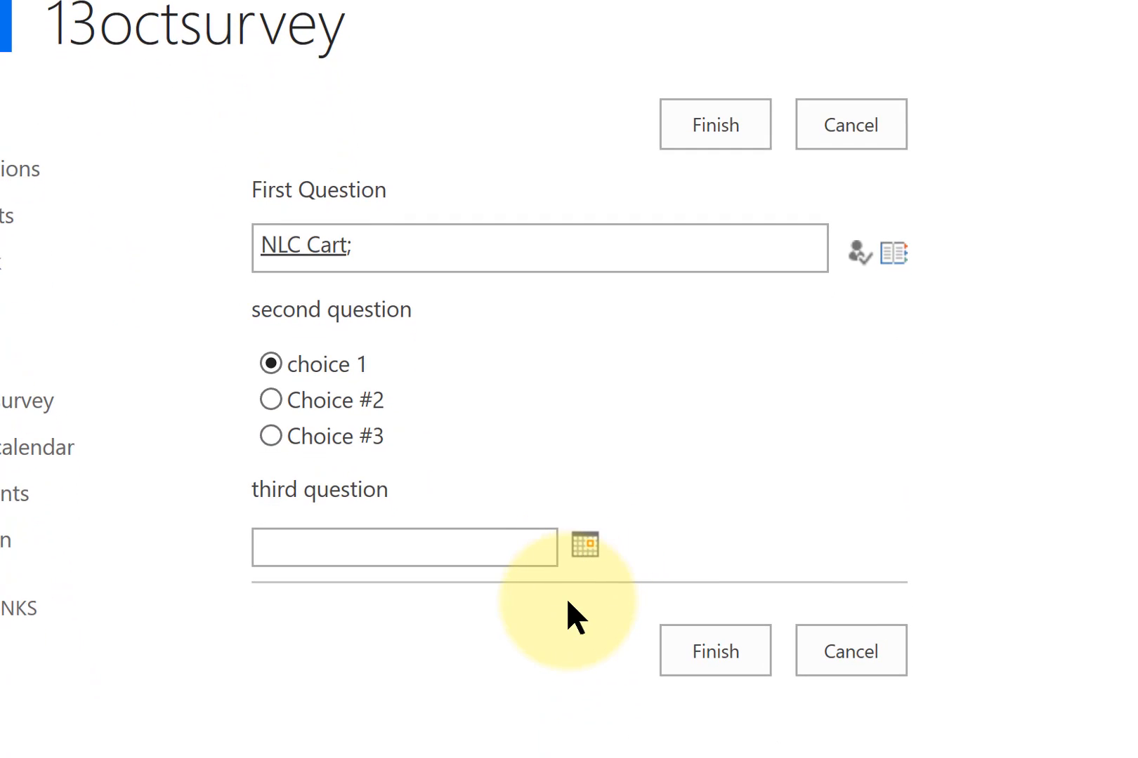
left_click(584, 551)
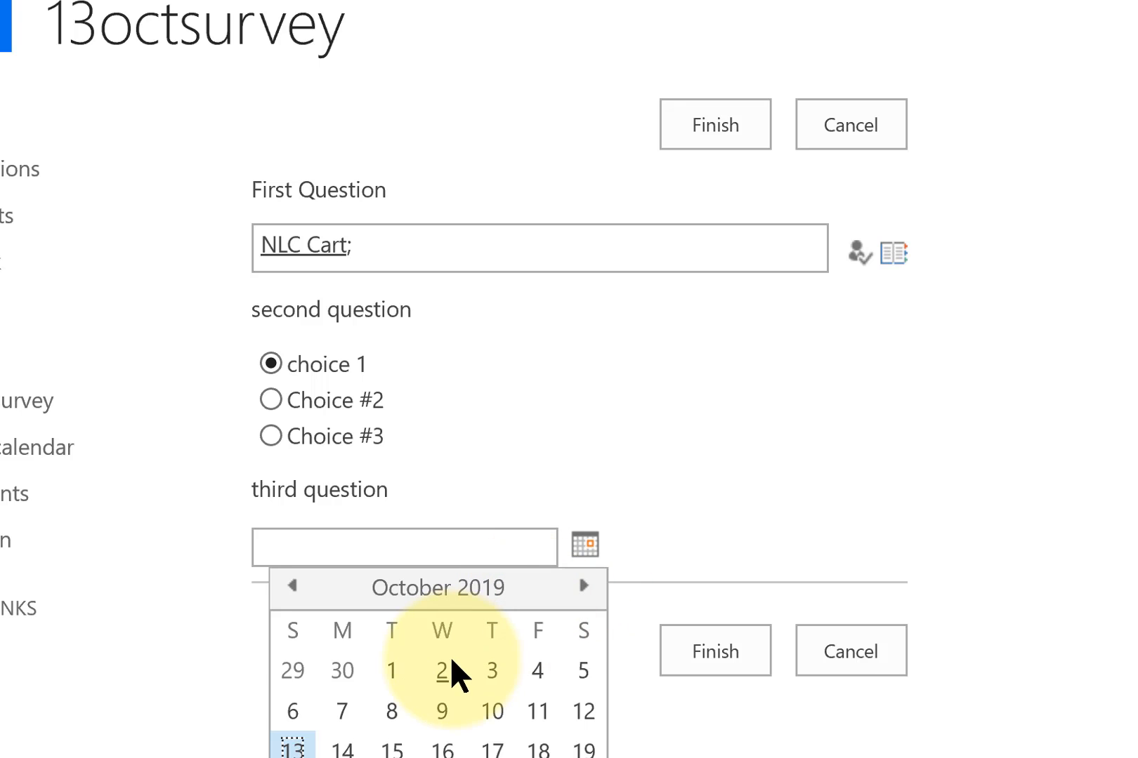
left_click(442, 746)
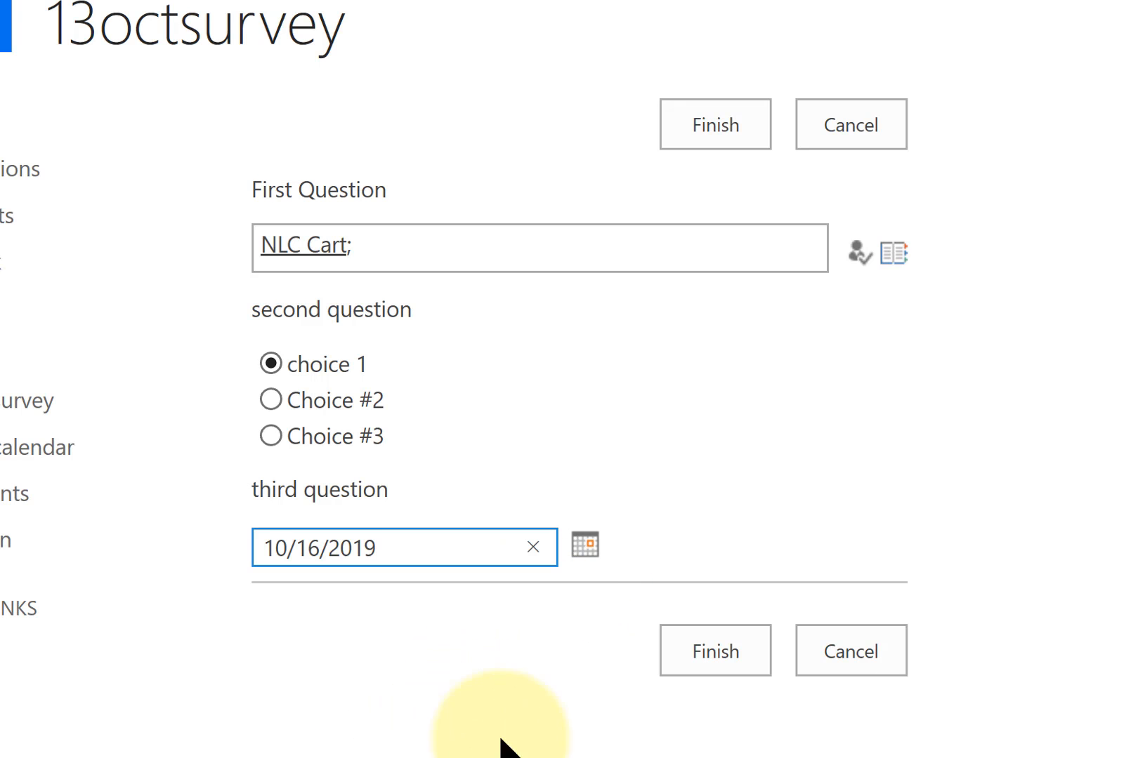
left_click(710, 664)
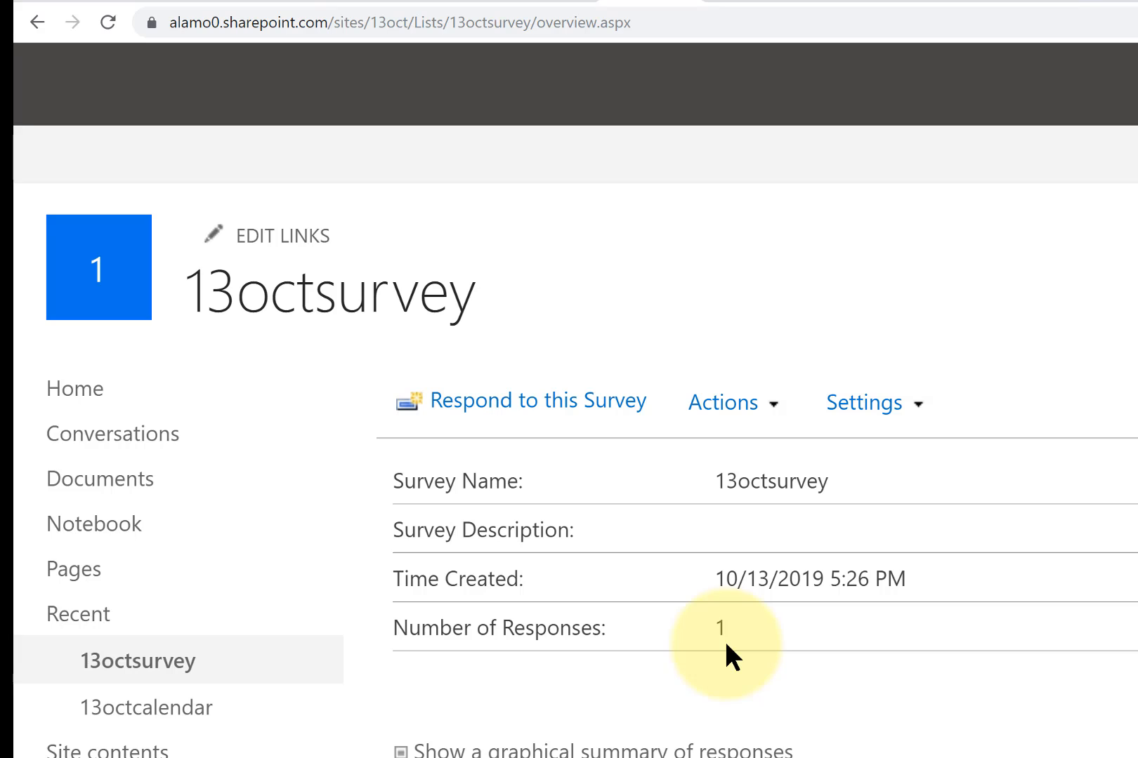
Back in the first browser, check the survey's available actions and view the graphical summary of responses for all three questions.
left_click(771, 414)
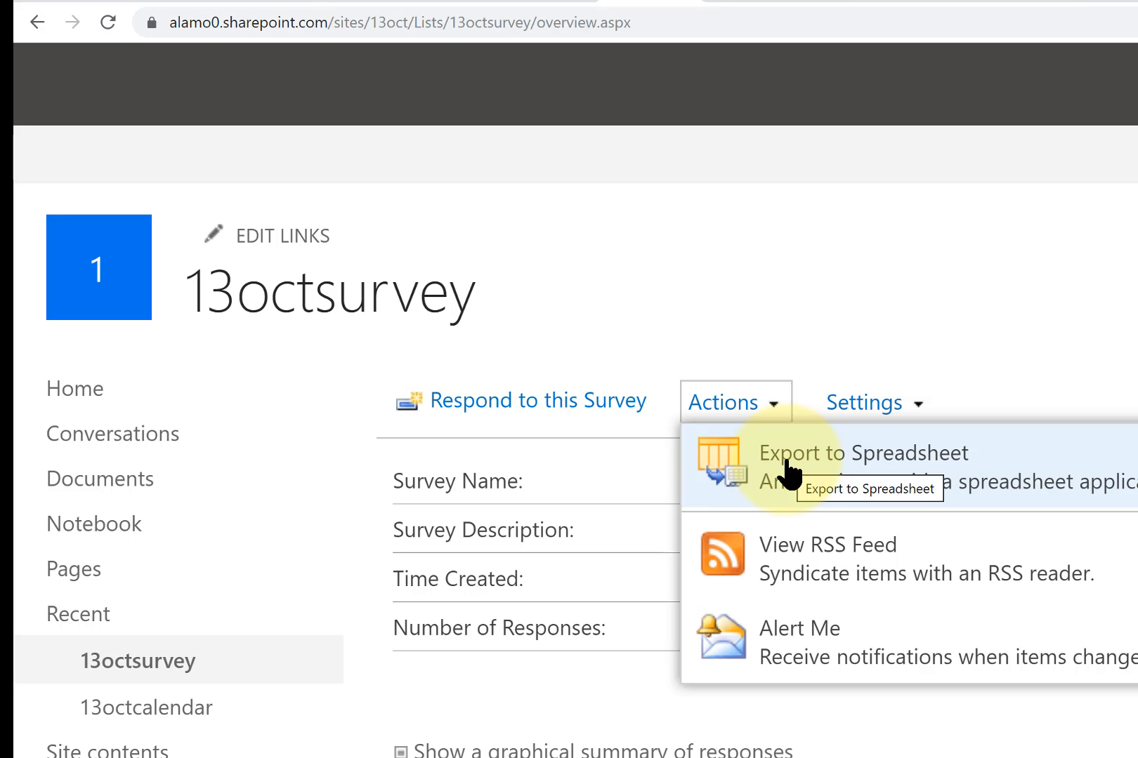
left_click(960, 641)
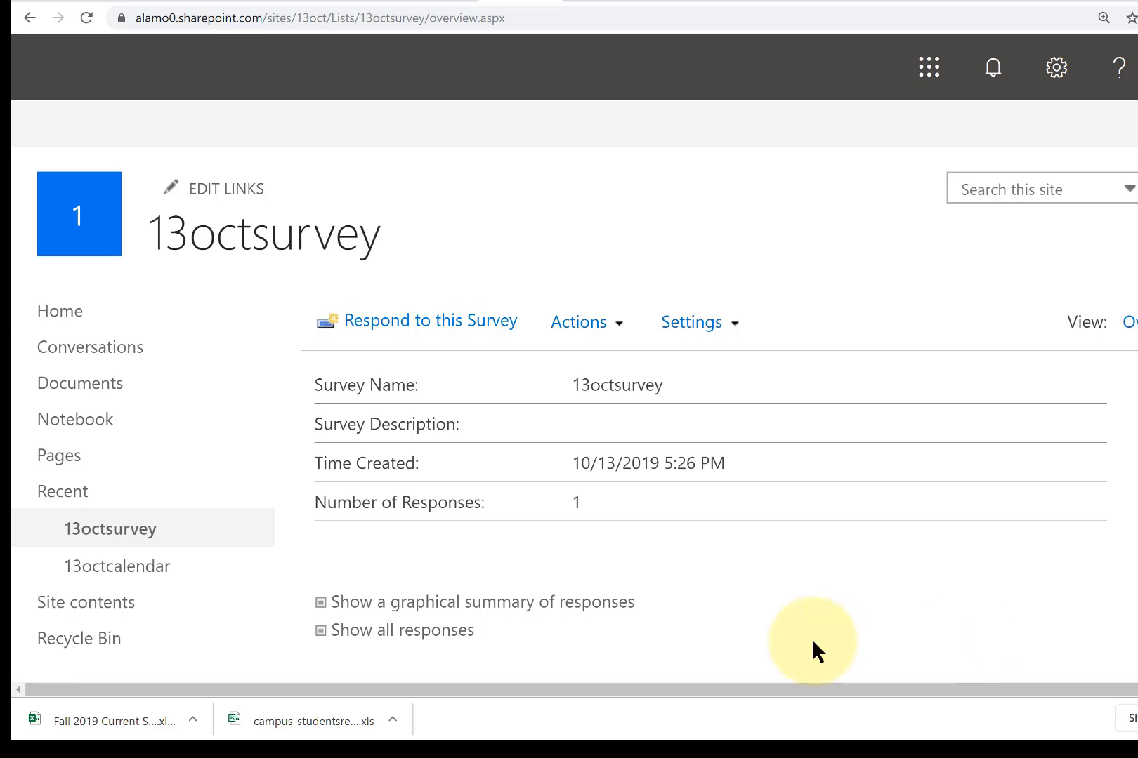
left_click(549, 613)
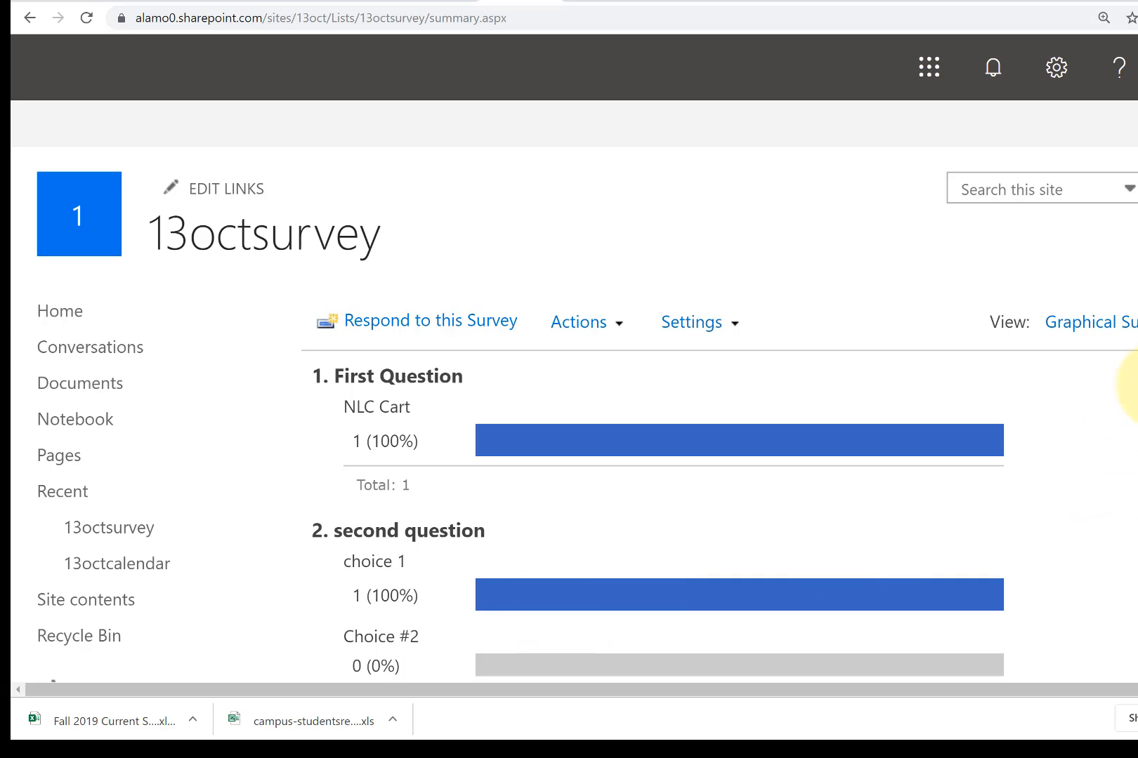
scroll(573, 414, "down", 4)
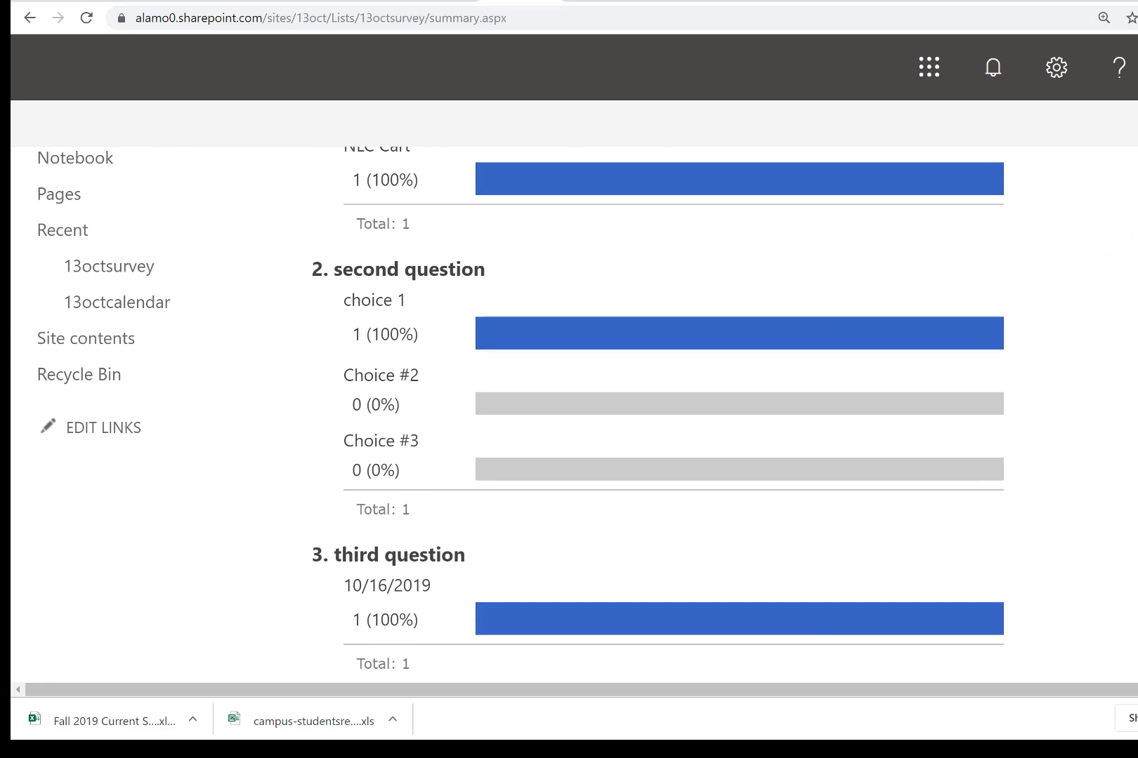